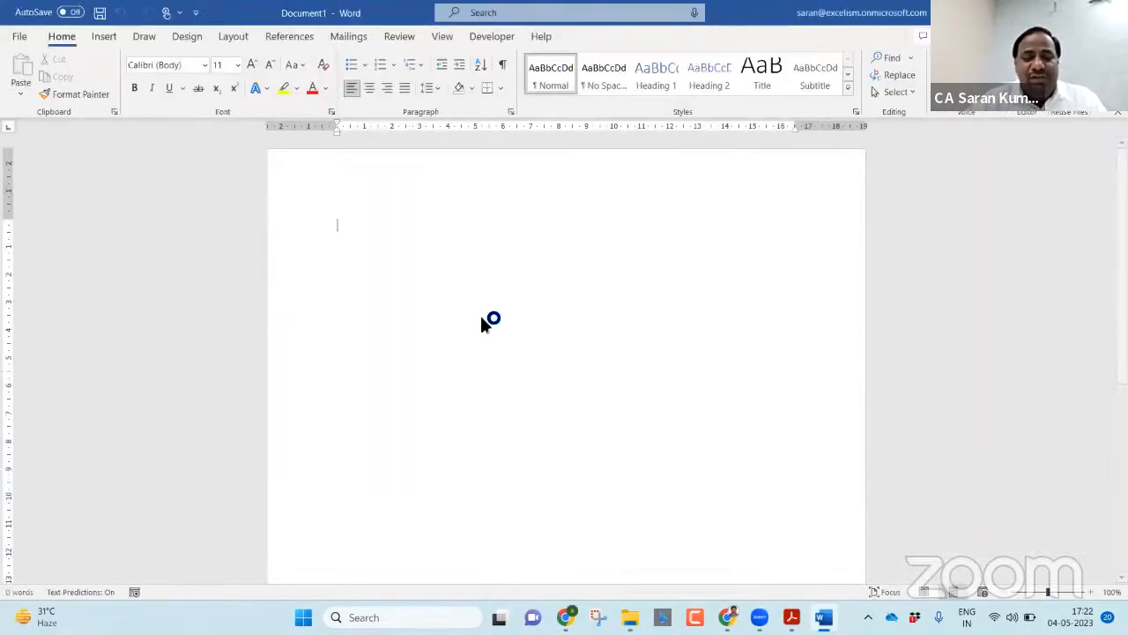
Step: Open the Save As dialog for the blank document with F12
key("F12")
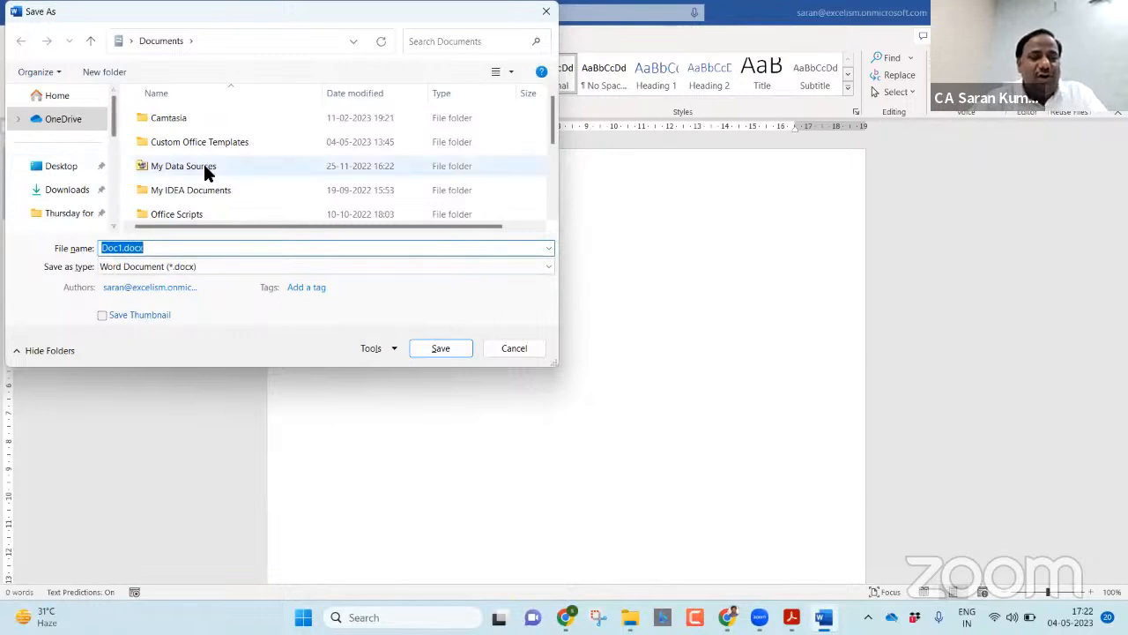
Step: Copy the Case Studies folder path from File Explorer into the Save As dialog to target that folder
key("alt+Tab")
key("alt+Tab")
key("alt+Tab")
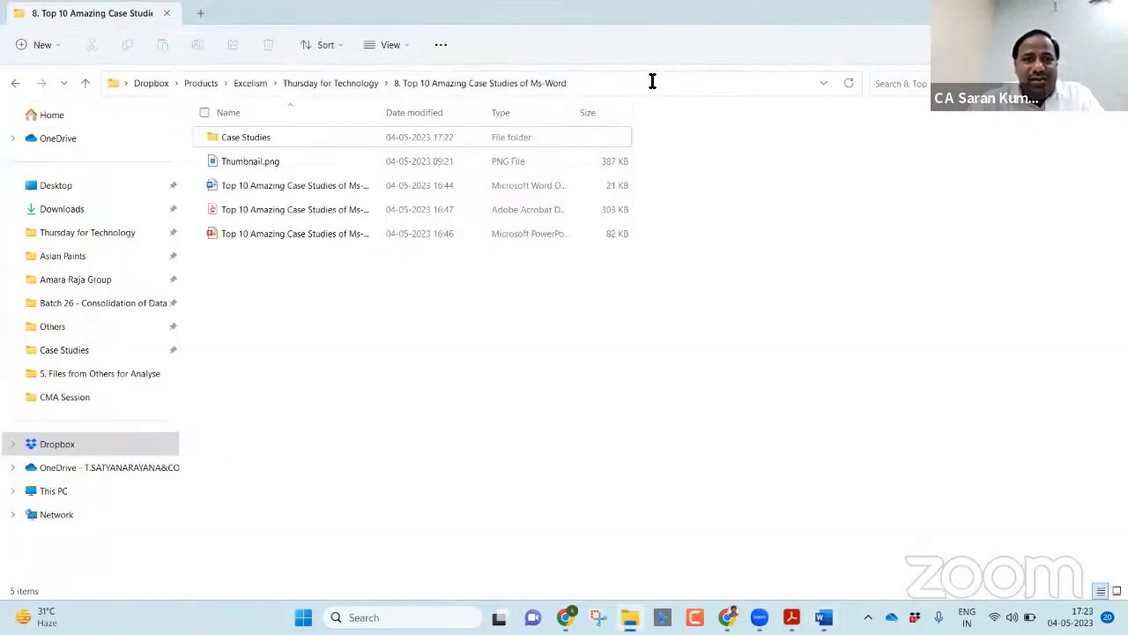
left_click(650, 81)
left_click(534, 136)
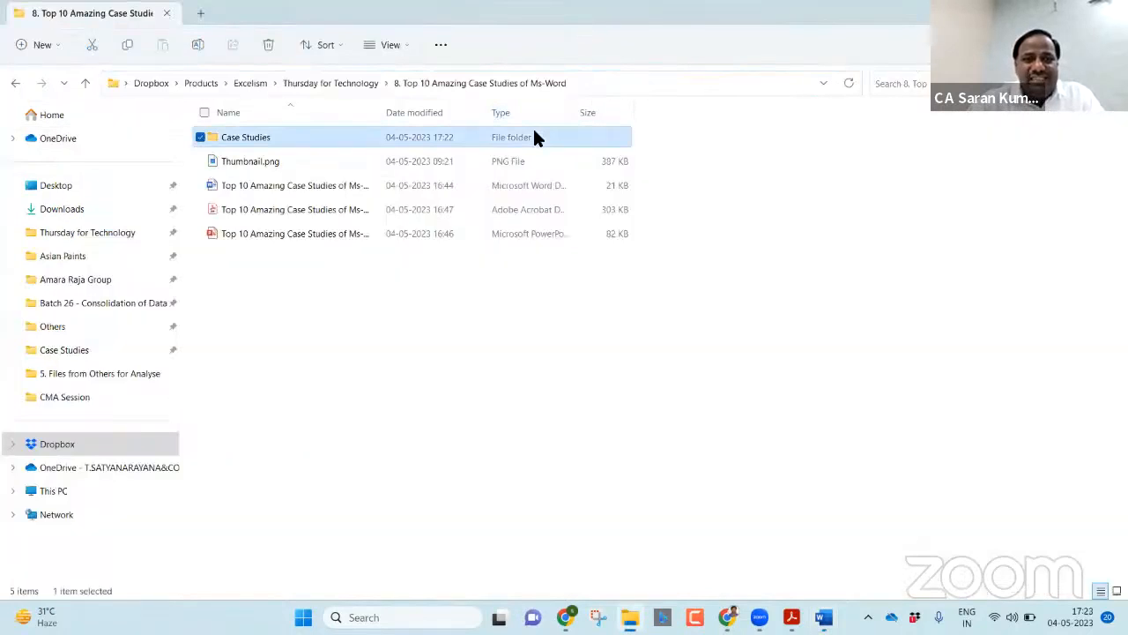
double_click(534, 137)
left_click(699, 83)
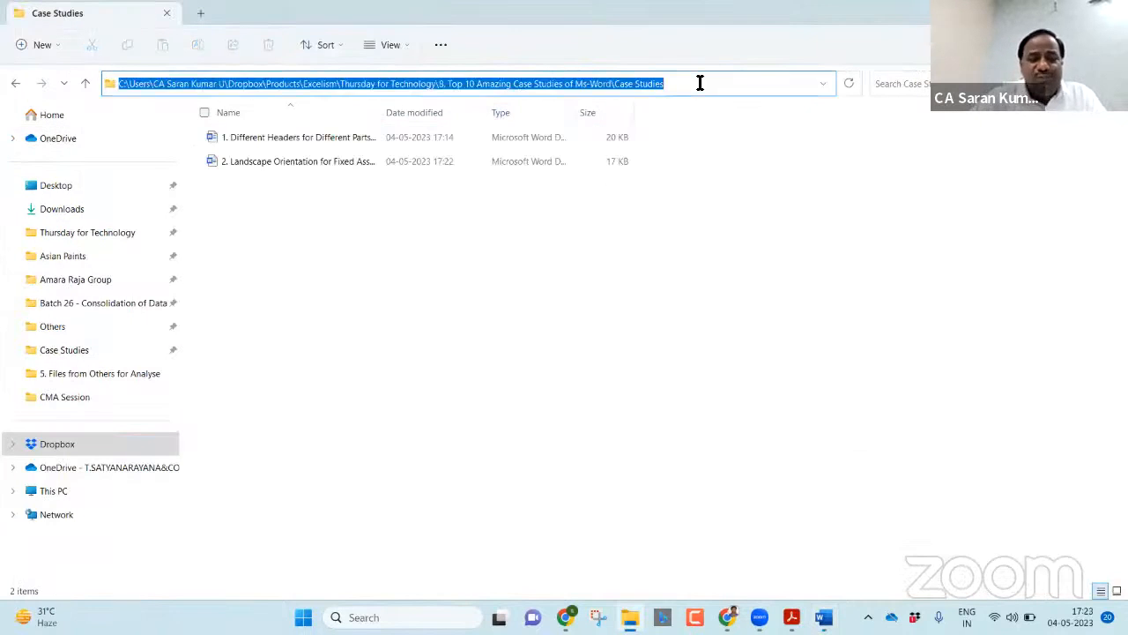
key("ctrl+c")
key("alt+Tab")
key("ctrl+v")
key("Return")
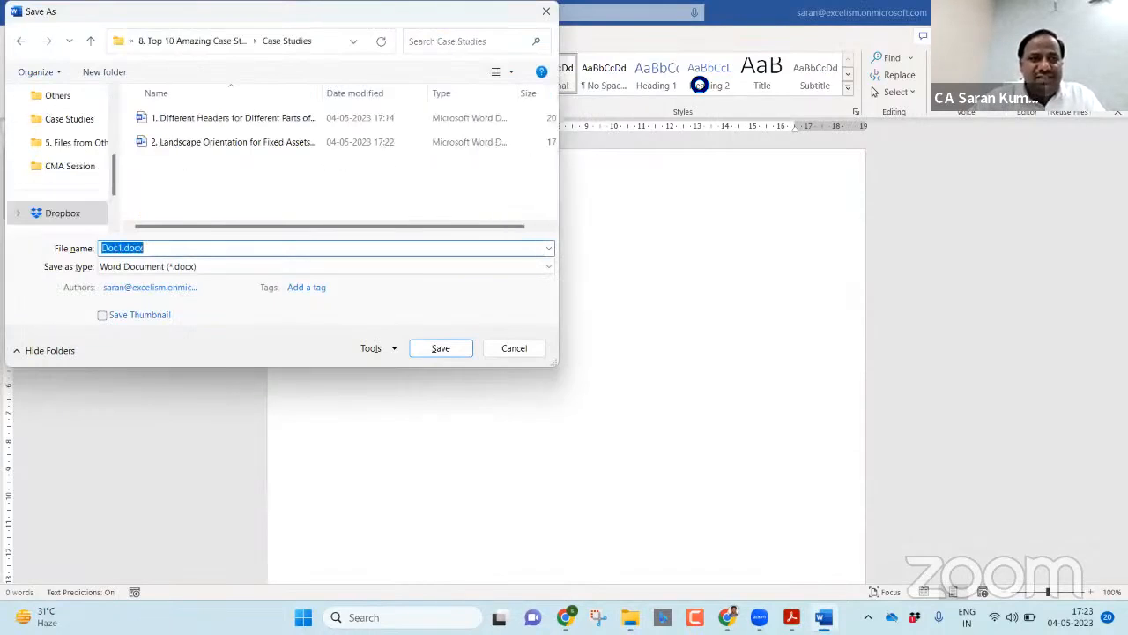
Step: Save the document as '3. Fit Signature and Witnesses properly at the end of the document.docx'
type("3.")
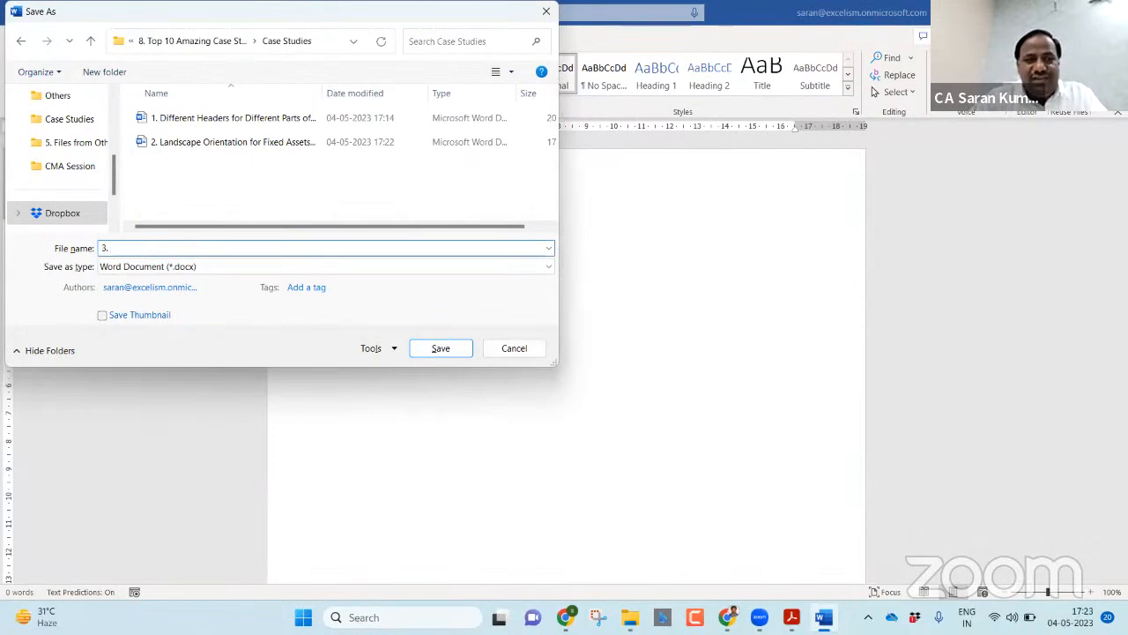
key("alt+Tab")
key("Tab")
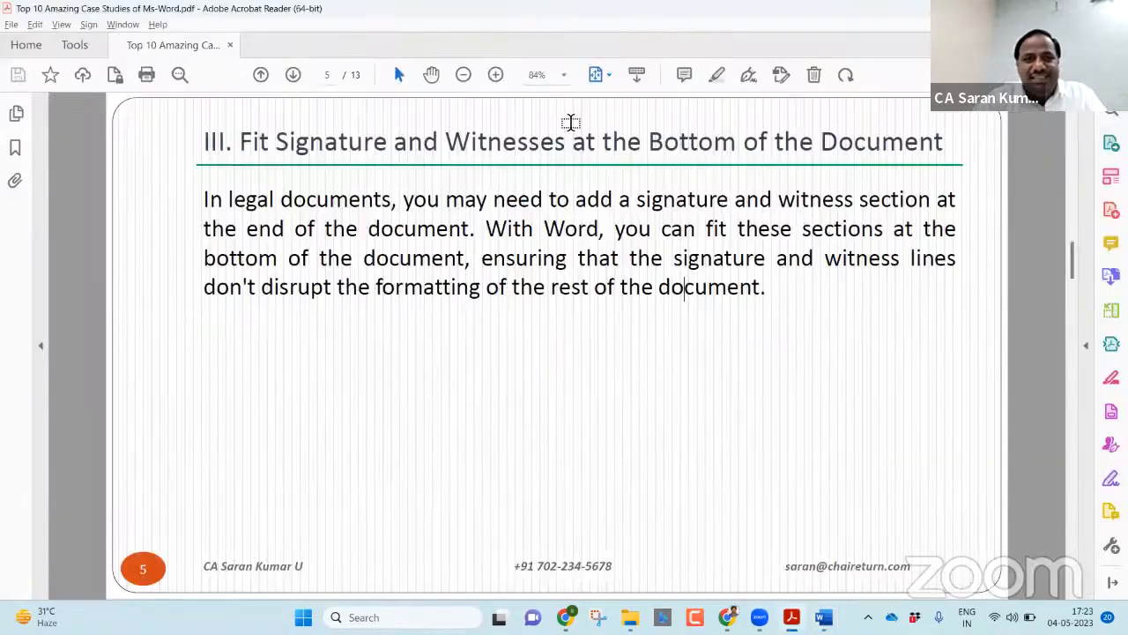
key("alt+Tab")
key("End")
type("Fit Sigan")
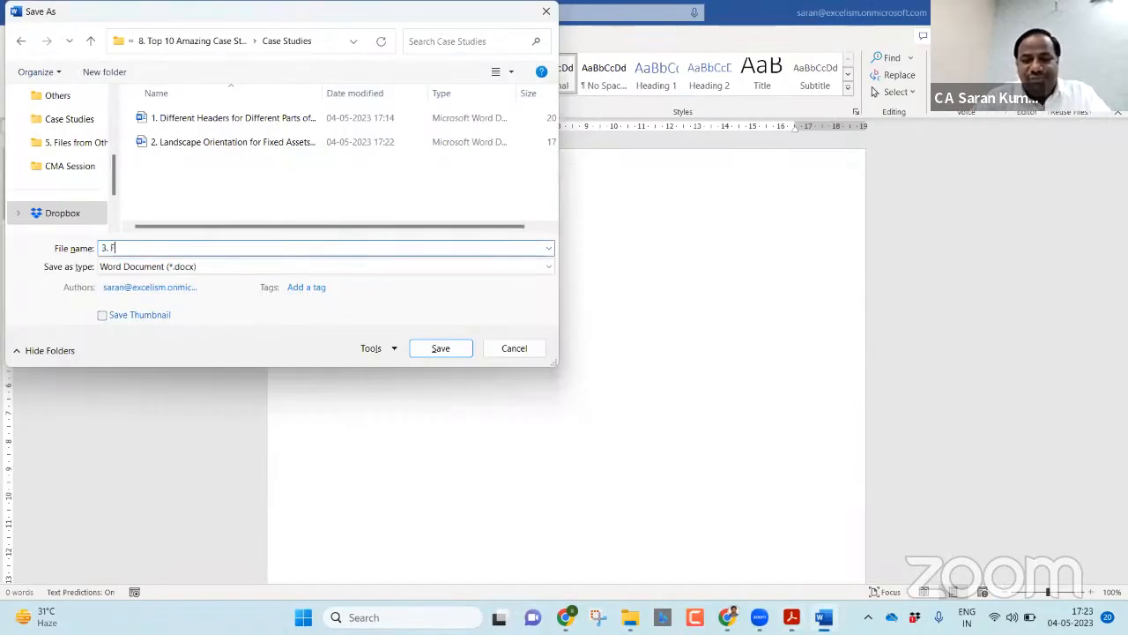
key("BackSpace")
key("BackSpace")
type("nature and T")
key("BackSpace")
type("Witnesses pr")
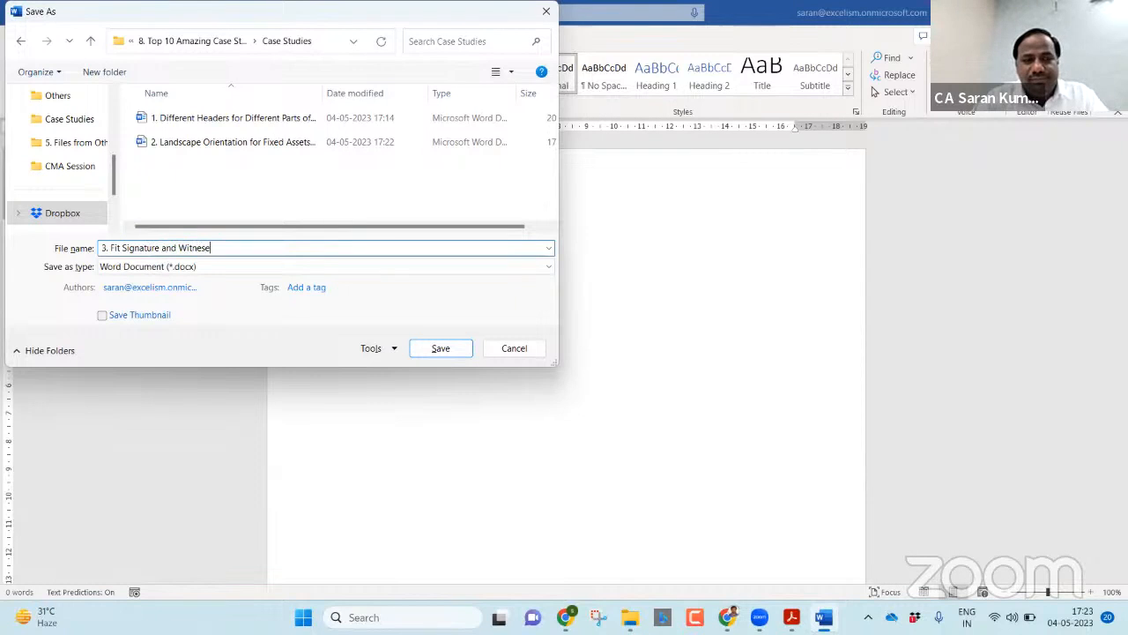
type("operly at the end of the document")
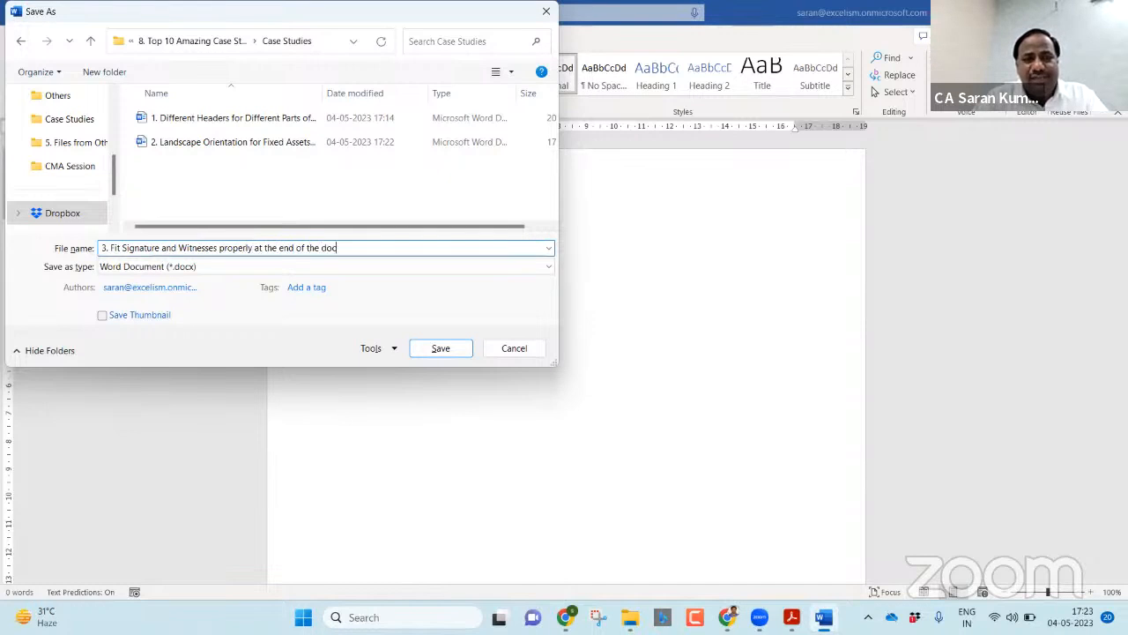
key("Return")
left_click(640, 223)
Step: Generate a =rand() sample paragraph and add a bold 'Witnesses' heading below it
type("=rand(")
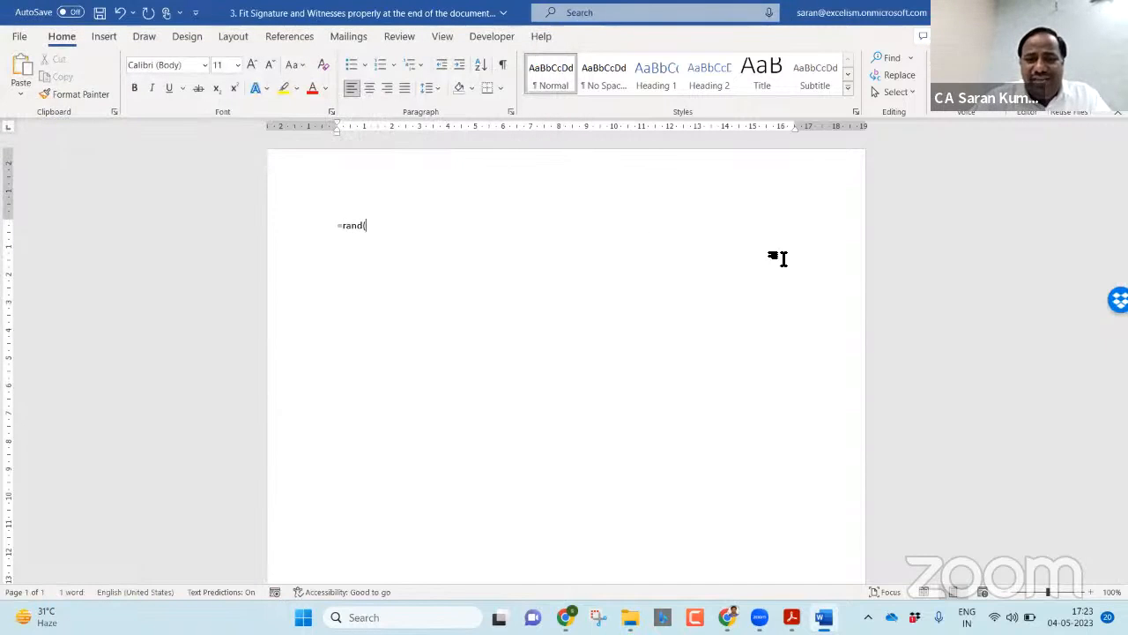
type(")")
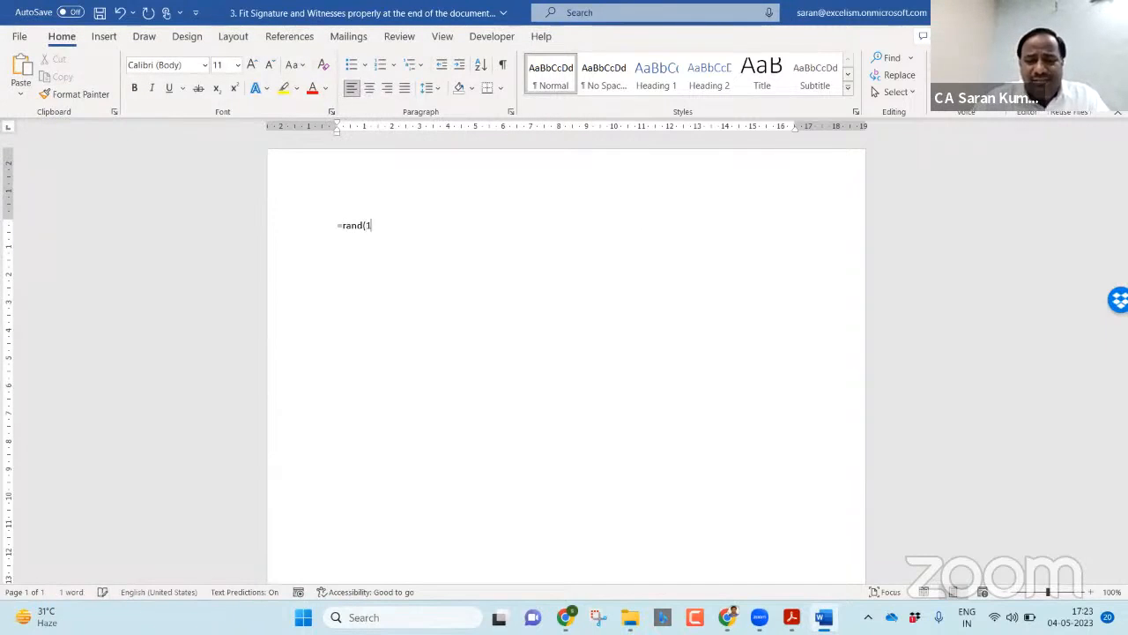
key("Return")
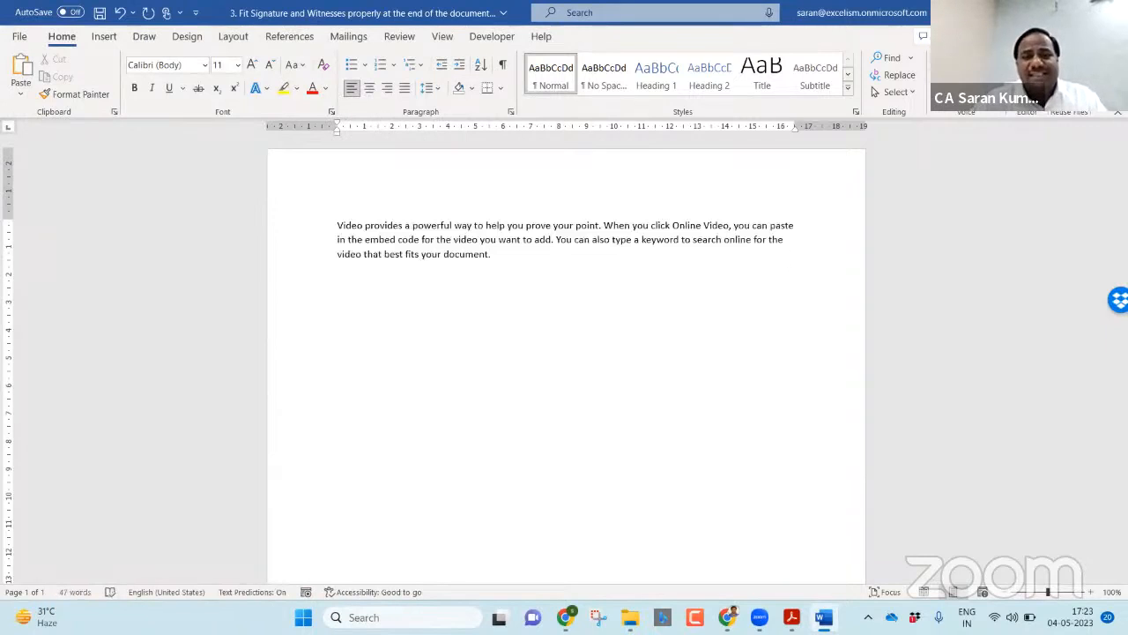
key("Return")
type("Witnesses")
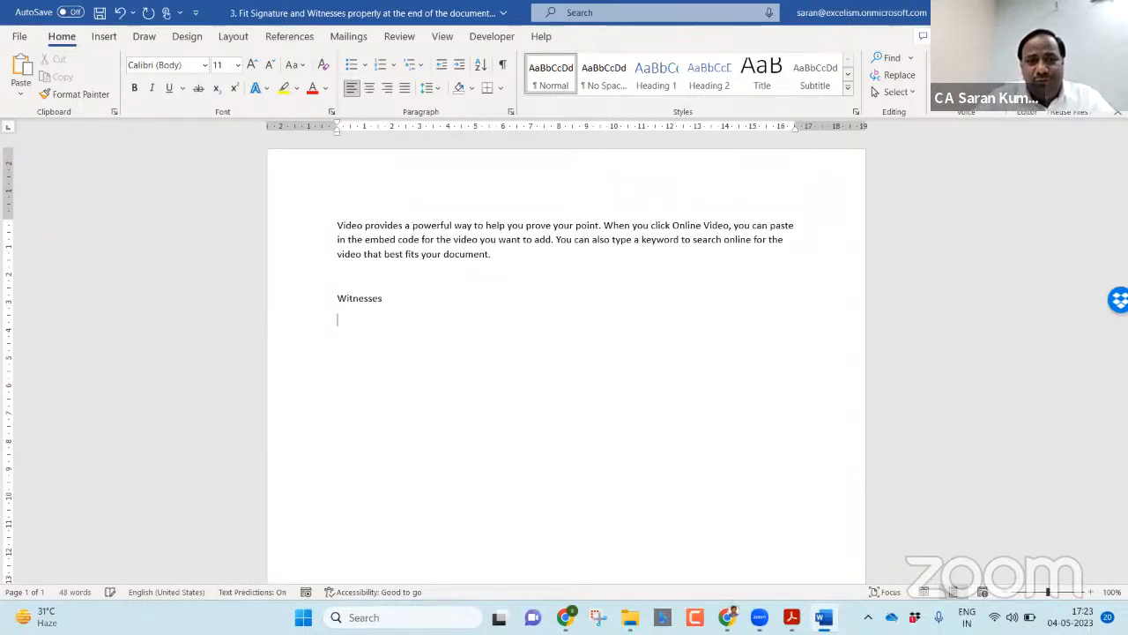
key("shift+End")
key("ctrl+b")
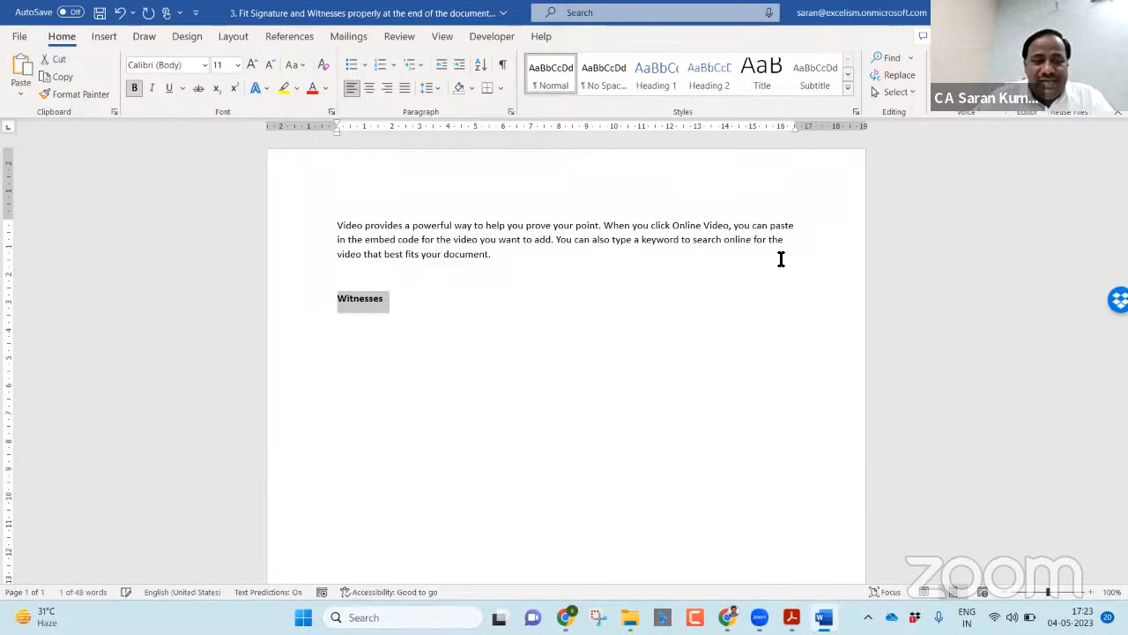
key("End")
Step: Type plain, non-auto-numbered lines '1.' and '2.' under the Witnesses heading
key("Return")
type("1.")
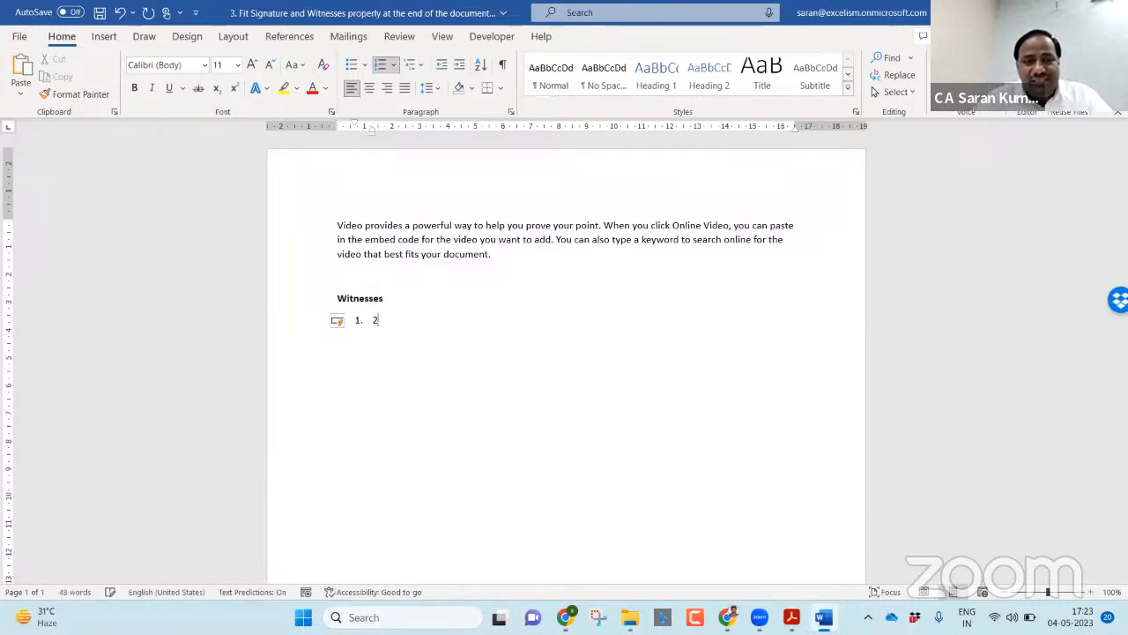
key("BackSpace")
key("BackSpace")
type("1.")
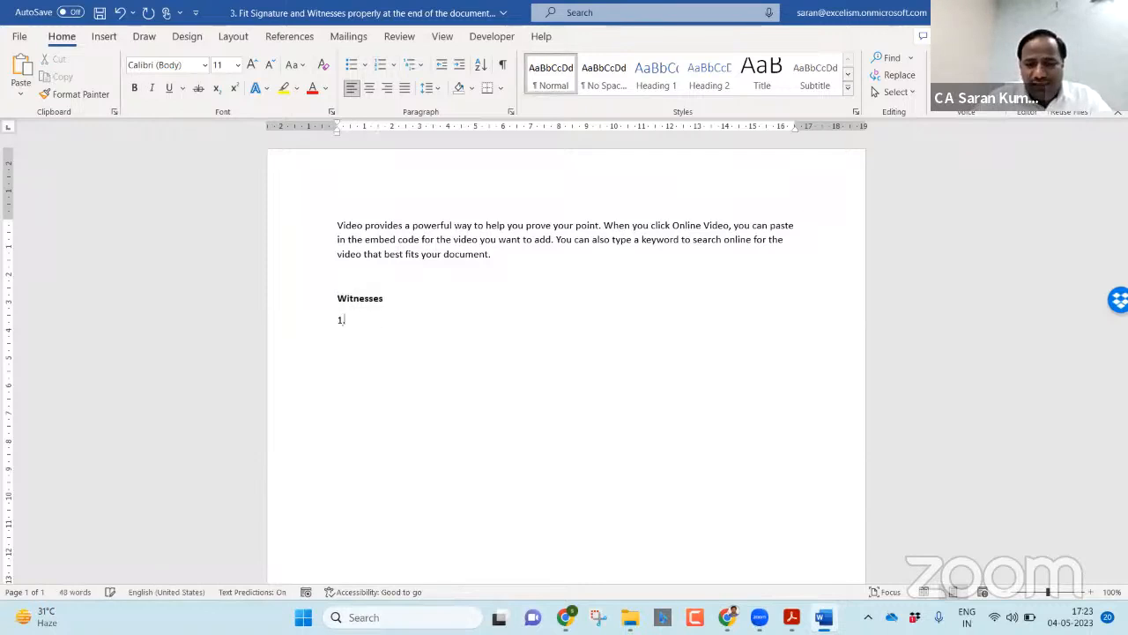
key("Return")
type("2.")
key("Return")
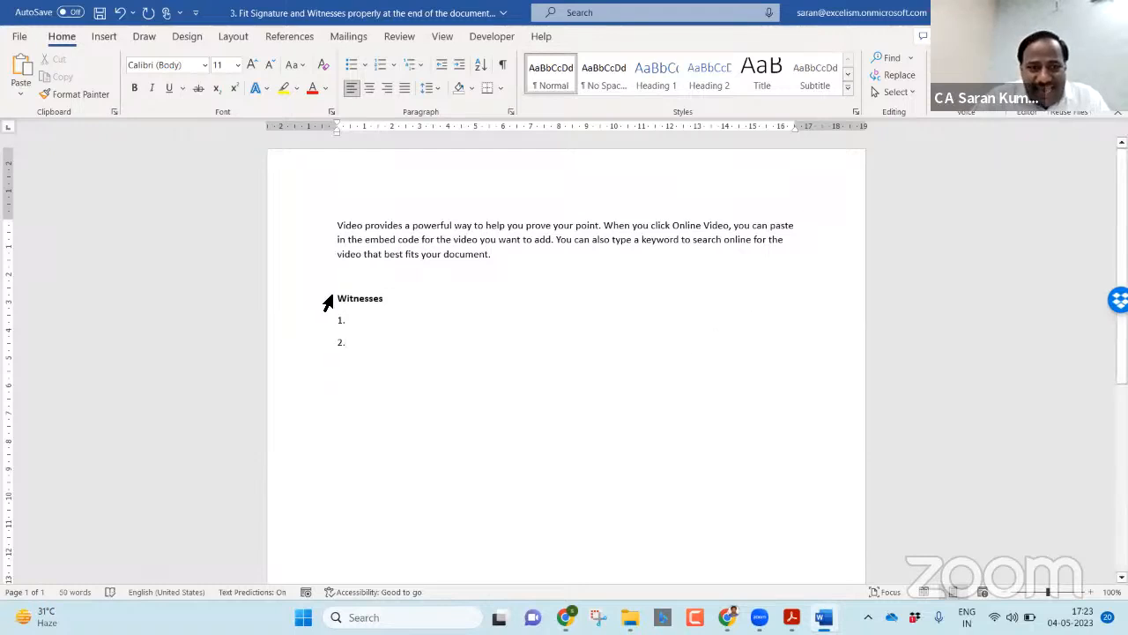
Step: Reapply bold to the whole Witnesses heading line
left_click_drag(338, 299, 803, 314)
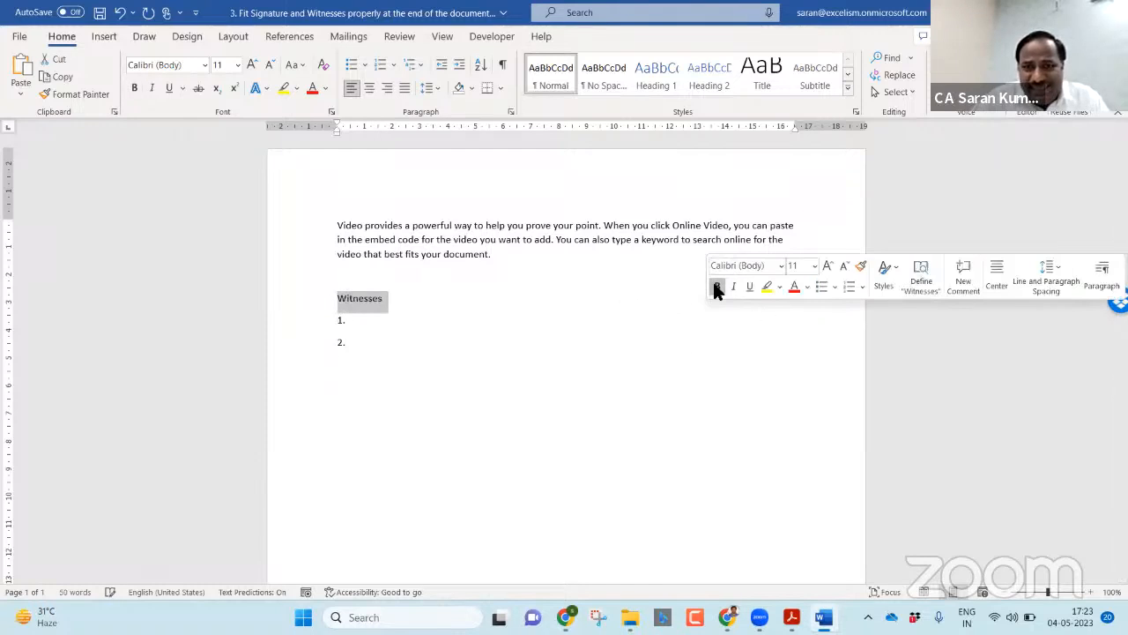
left_click(576, 300)
triple_click(576, 300)
key("ctrl+b")
key("Right")
key("Left")
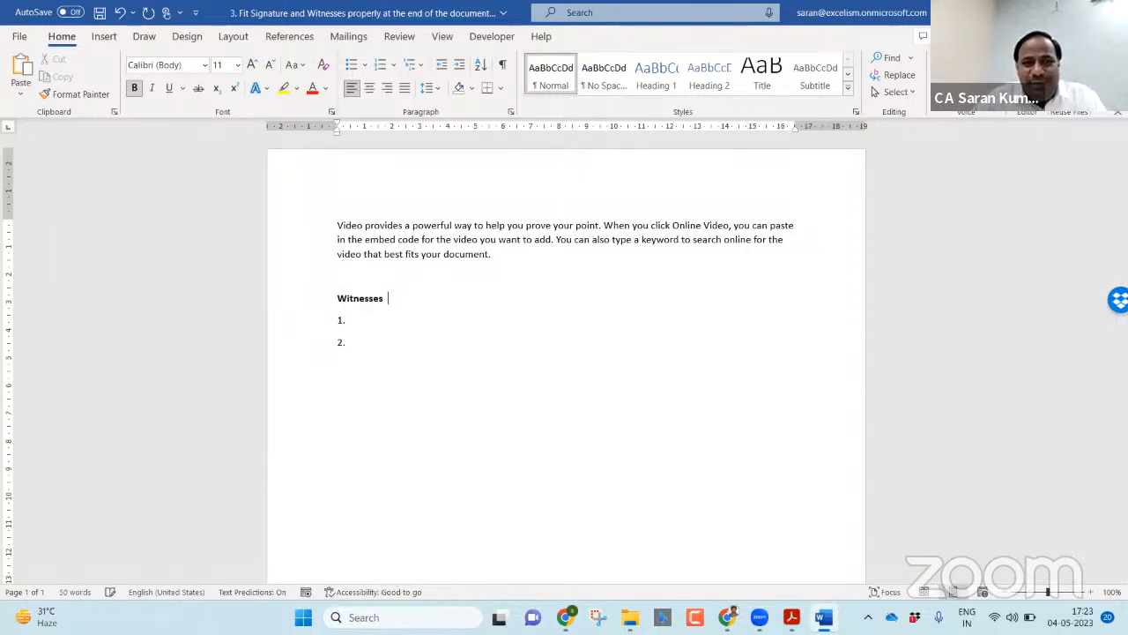
Step: Type 'Signatures' as a right-hand heading at the end of the Witnesses line
key("Tab")
key("Tab")
key("Tab")
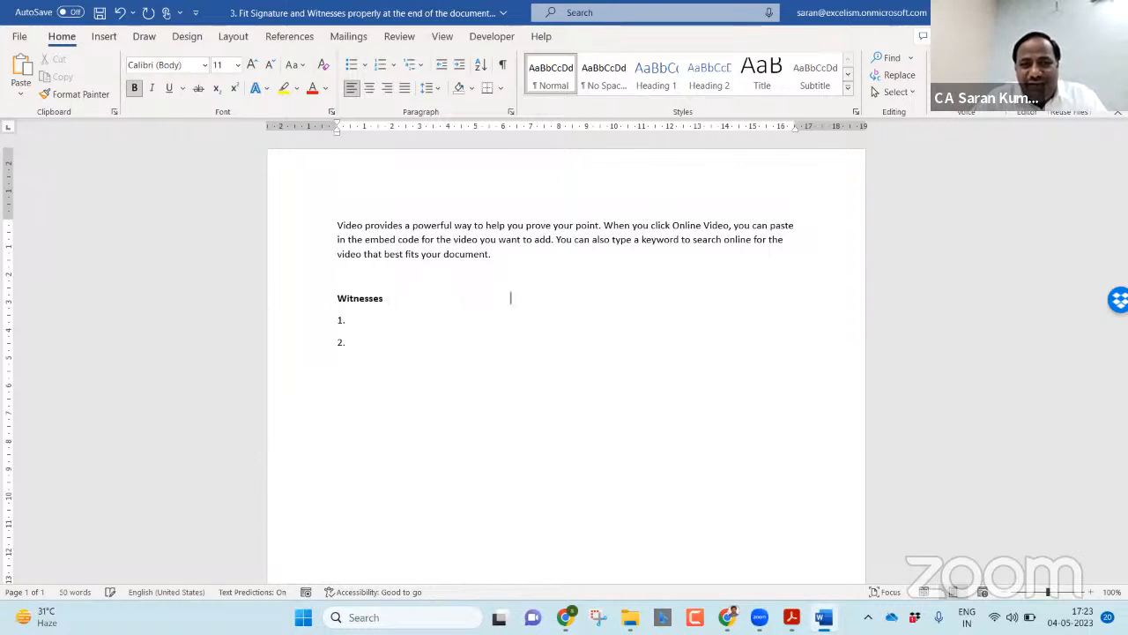
type("Signatures")
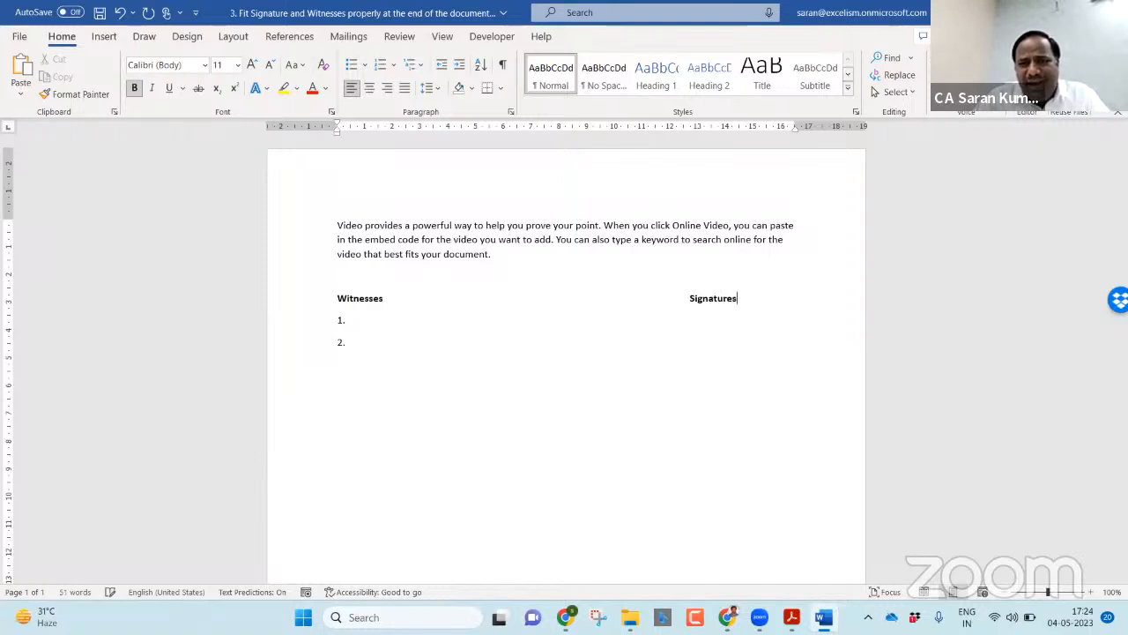
key("Return")
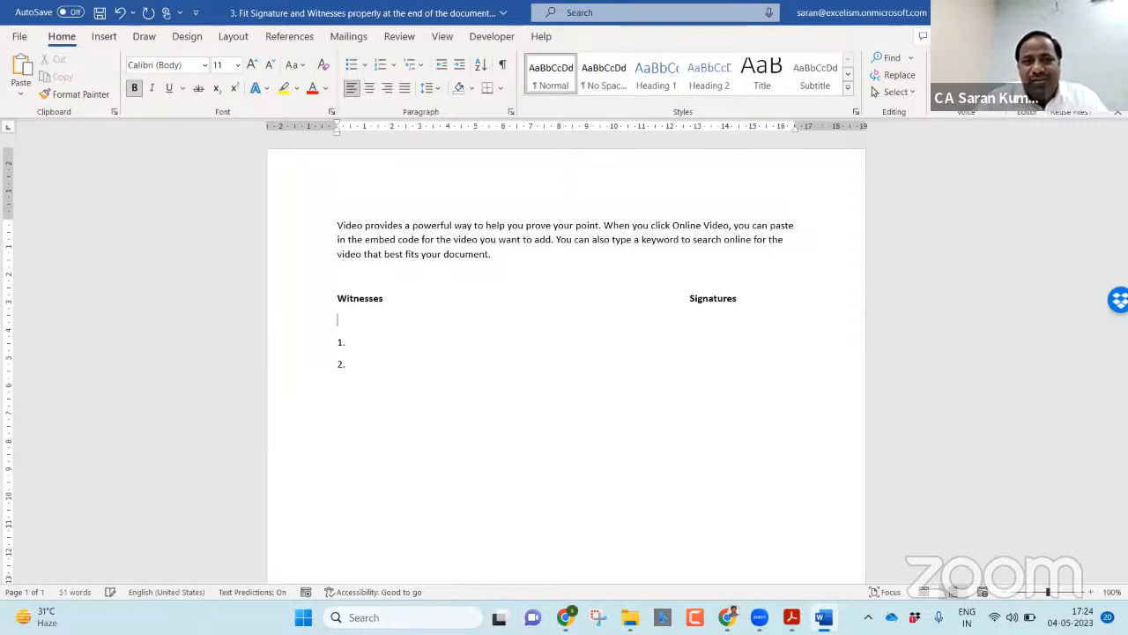
key("Delete")
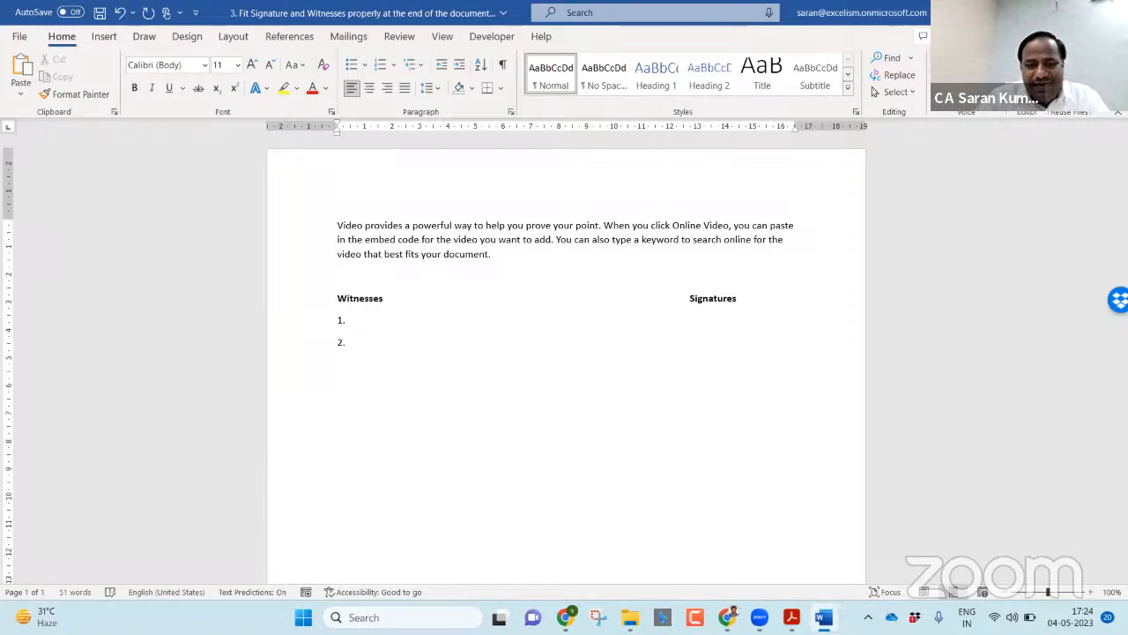
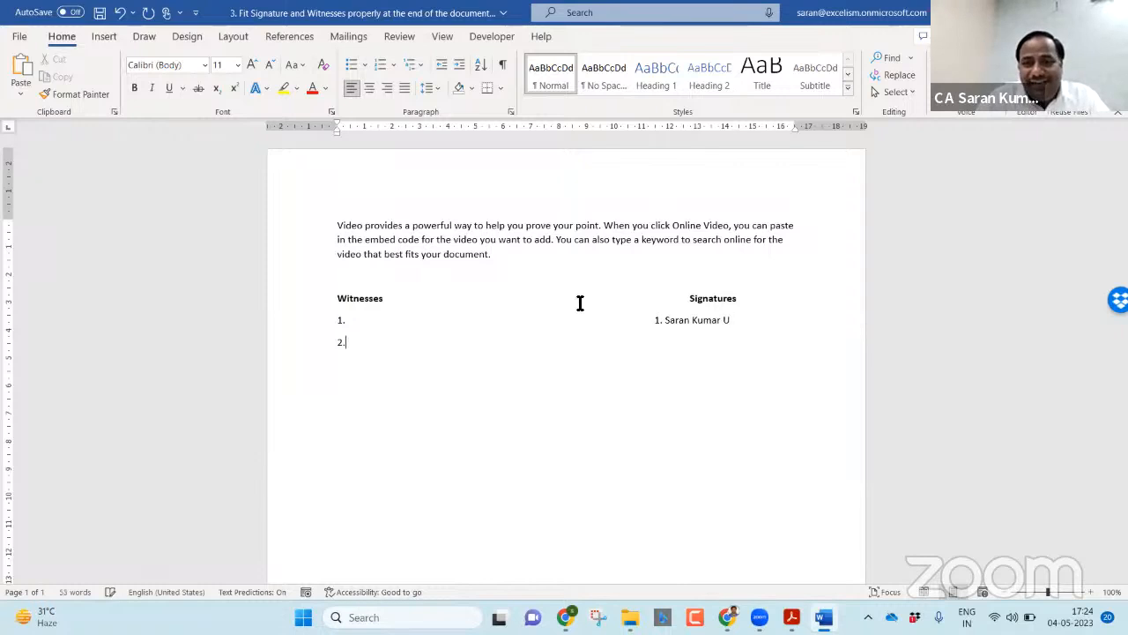
Step: Enter signatory names numbered 1, 2 and 3 under Signatures, one per line
key("Return")
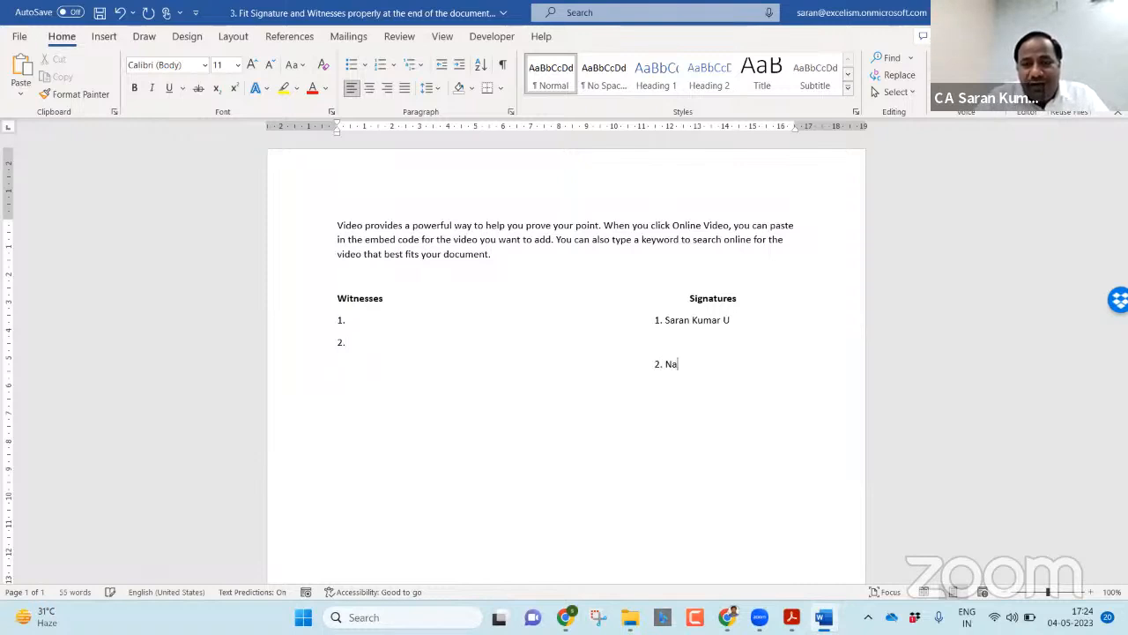
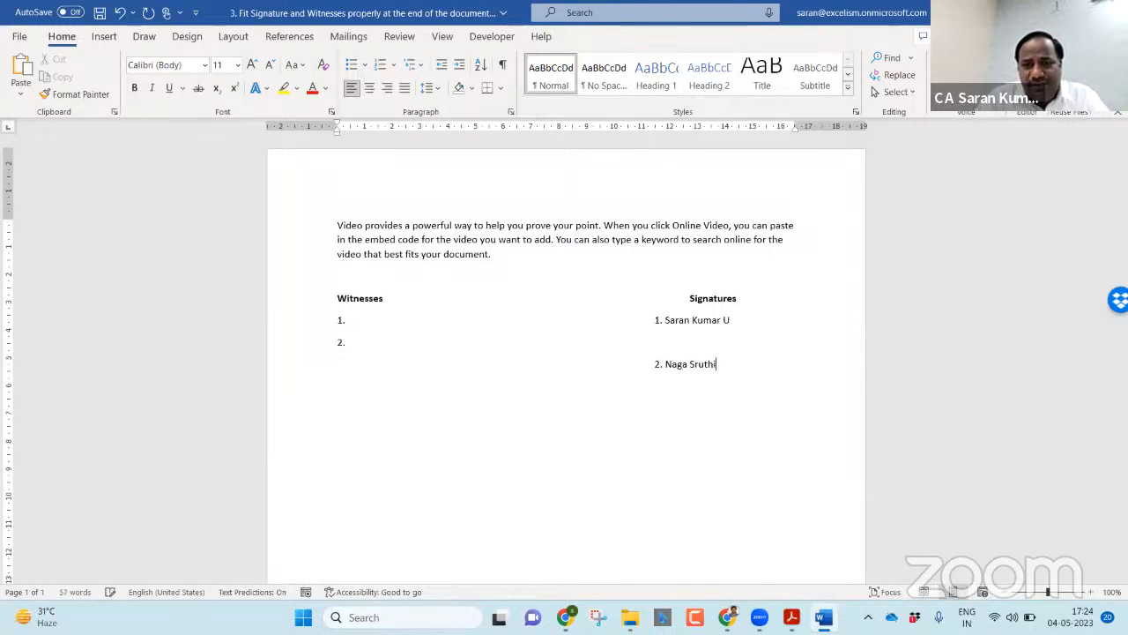
key("Return")
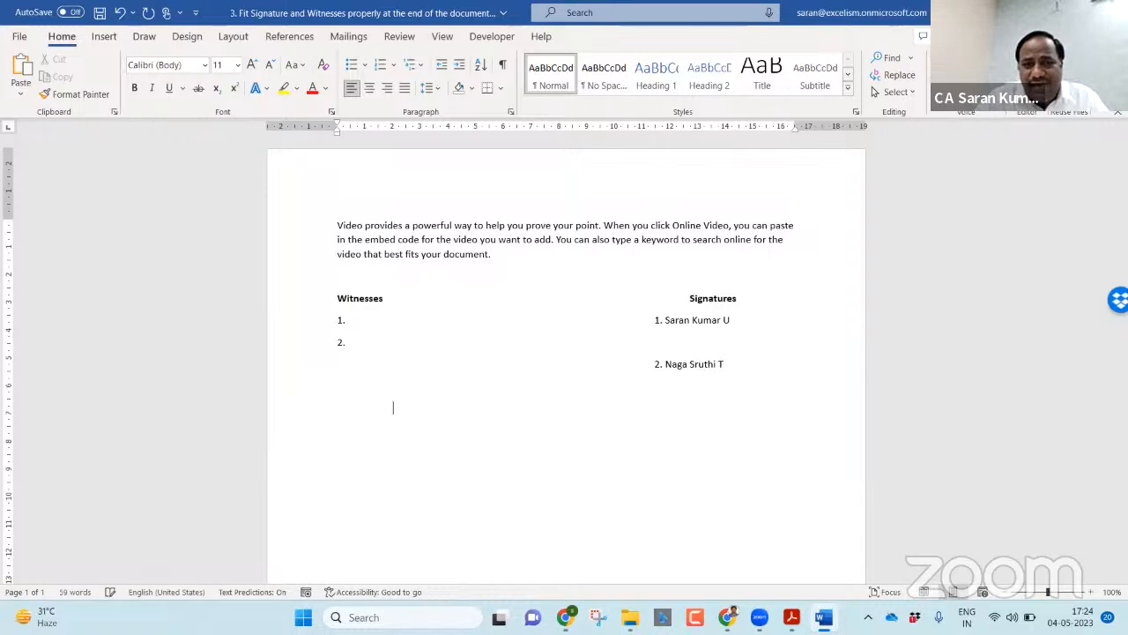
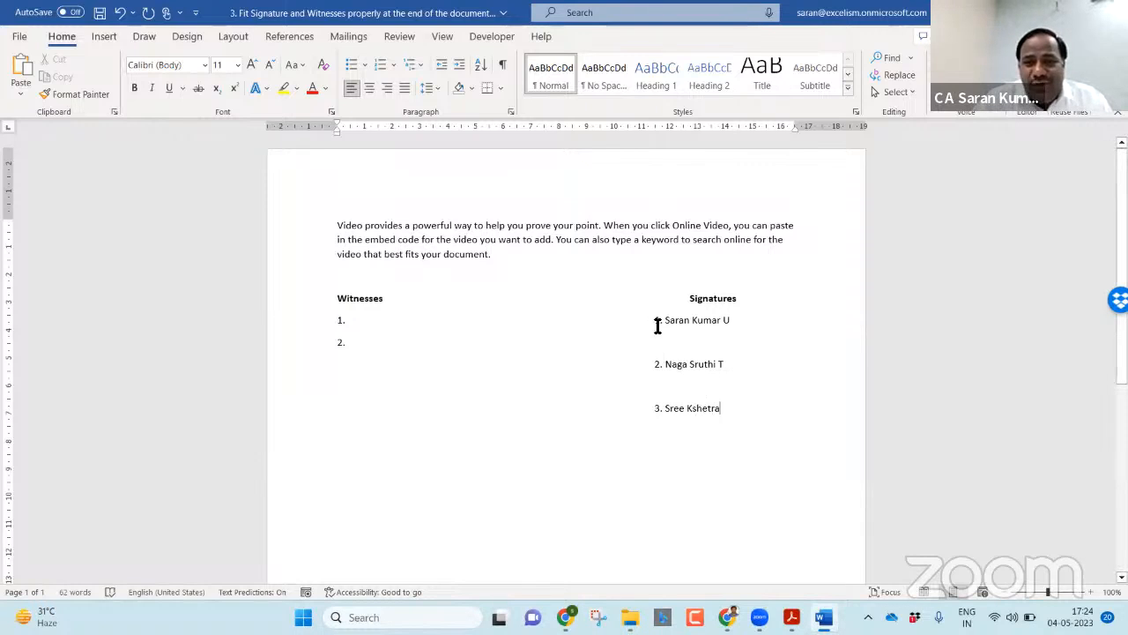
Step: Lengthen the first signatory's name, then undo the indent change and wrapped surname
left_click(734, 322)
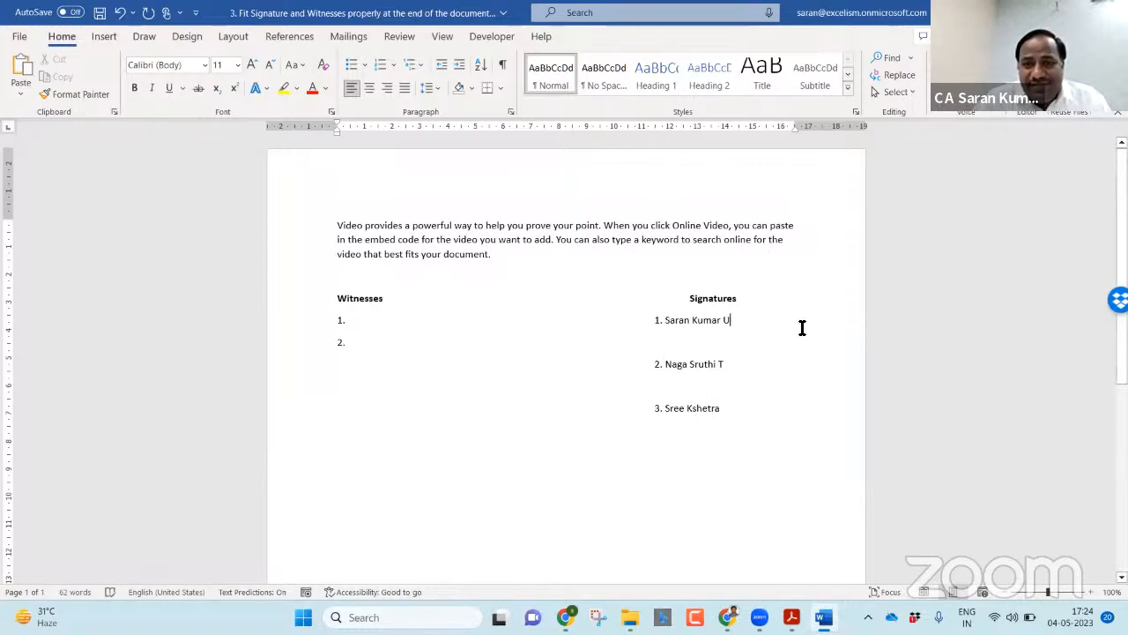
key("BackSpace")
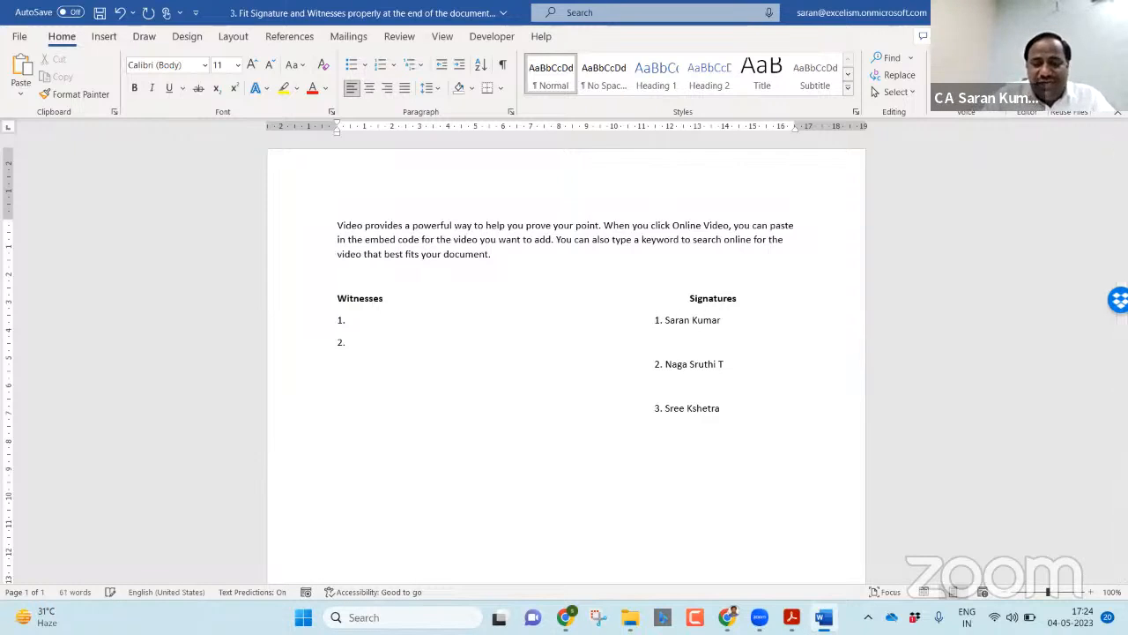
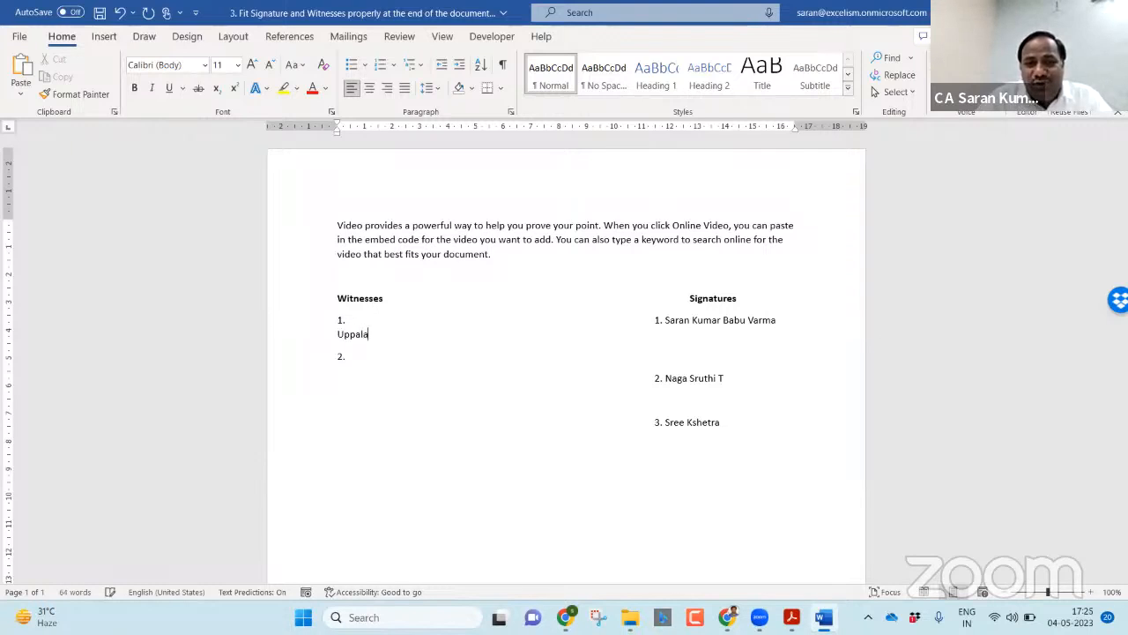
key("ctrl+t")
key("ctrl+t")
key("ctrl+t")
key("ctrl+t")
key("ctrl+t")
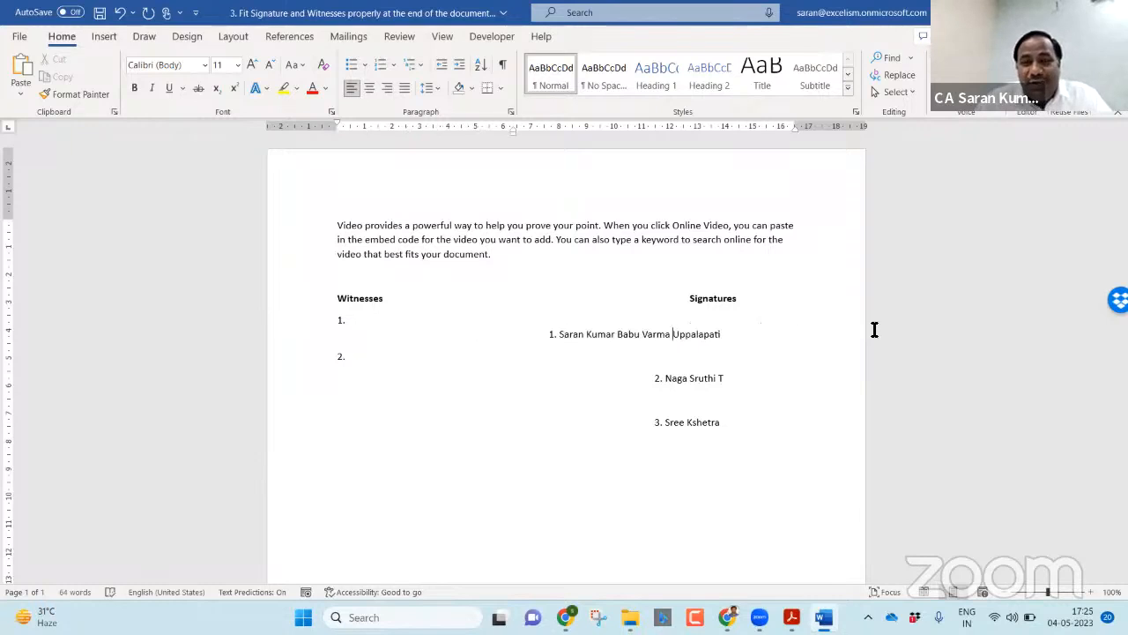
key("ctrl+z")
key("ctrl+z")
key("ctrl+z")
key("ctrl+z")
key("ctrl+z")
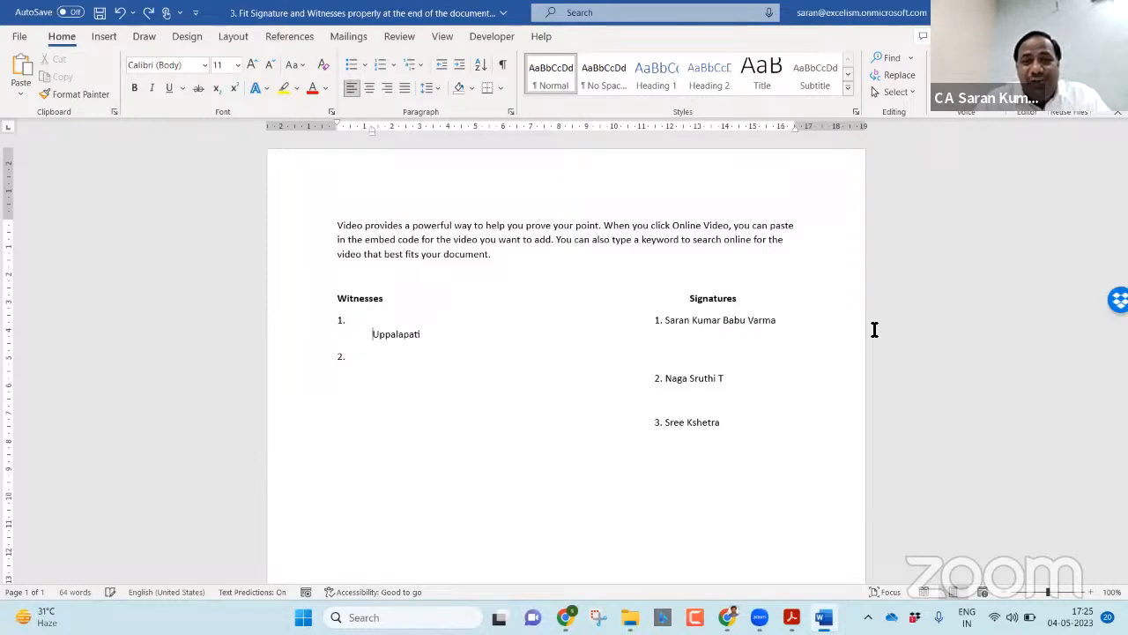
key("ctrl+z")
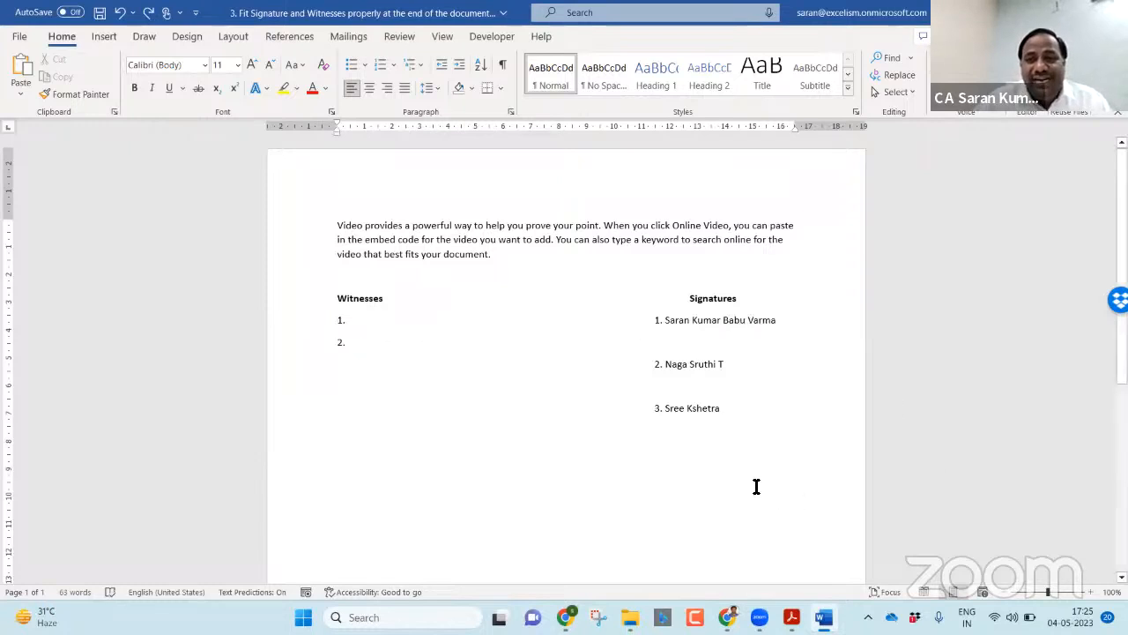
Step: Insert a 2-column, 1-row table below the lists and drag its row taller
left_click(793, 456)
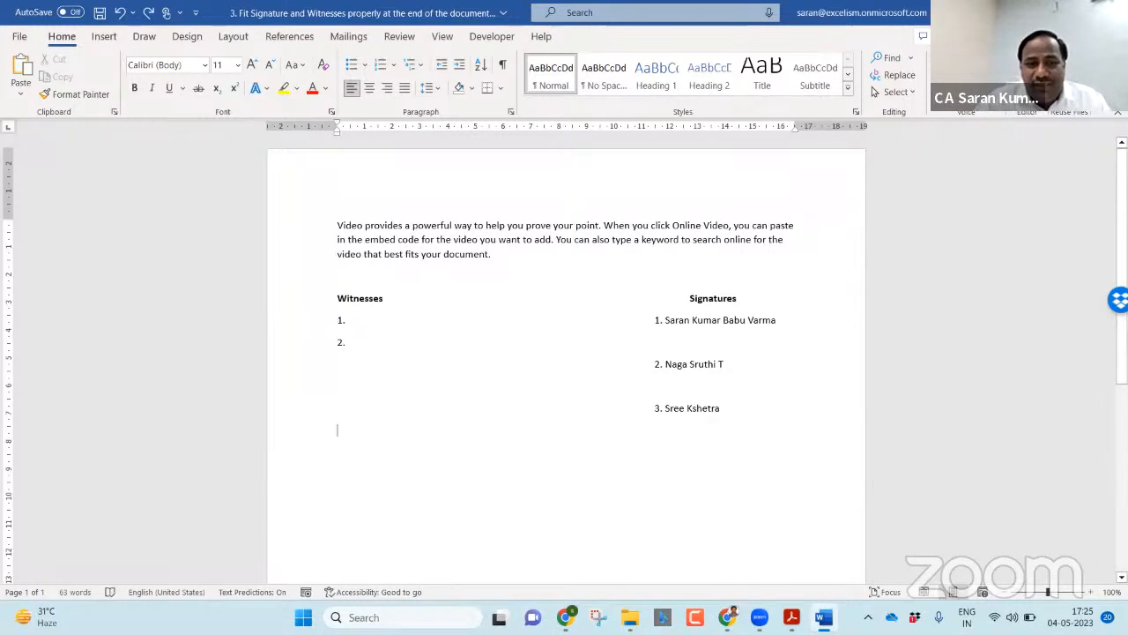
scroll(502, 183, "down", 3)
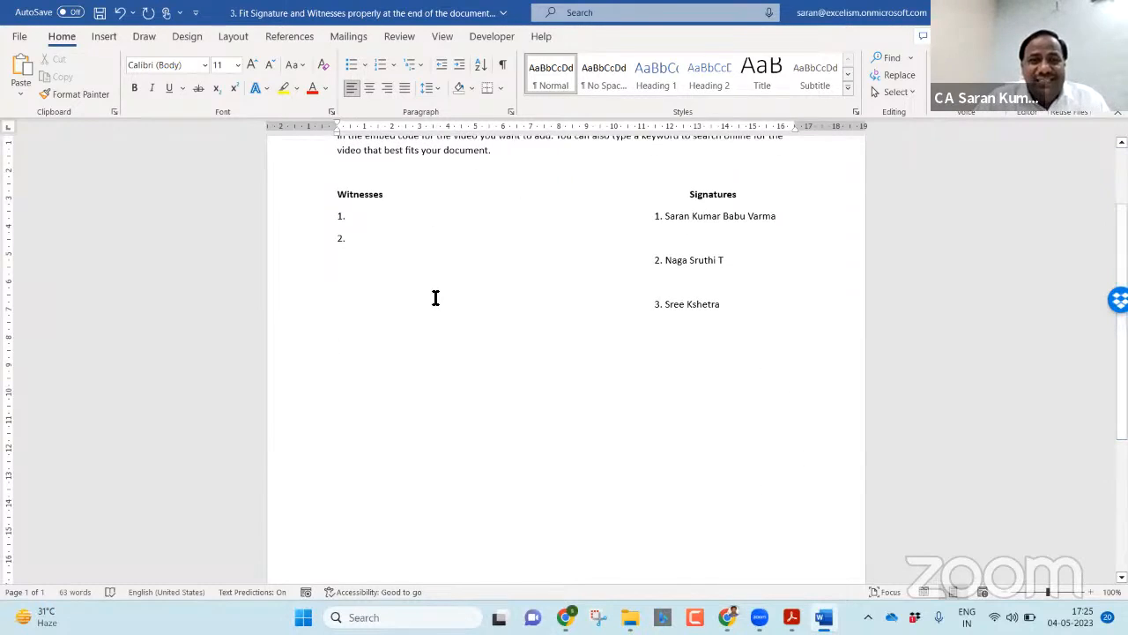
left_click(102, 35)
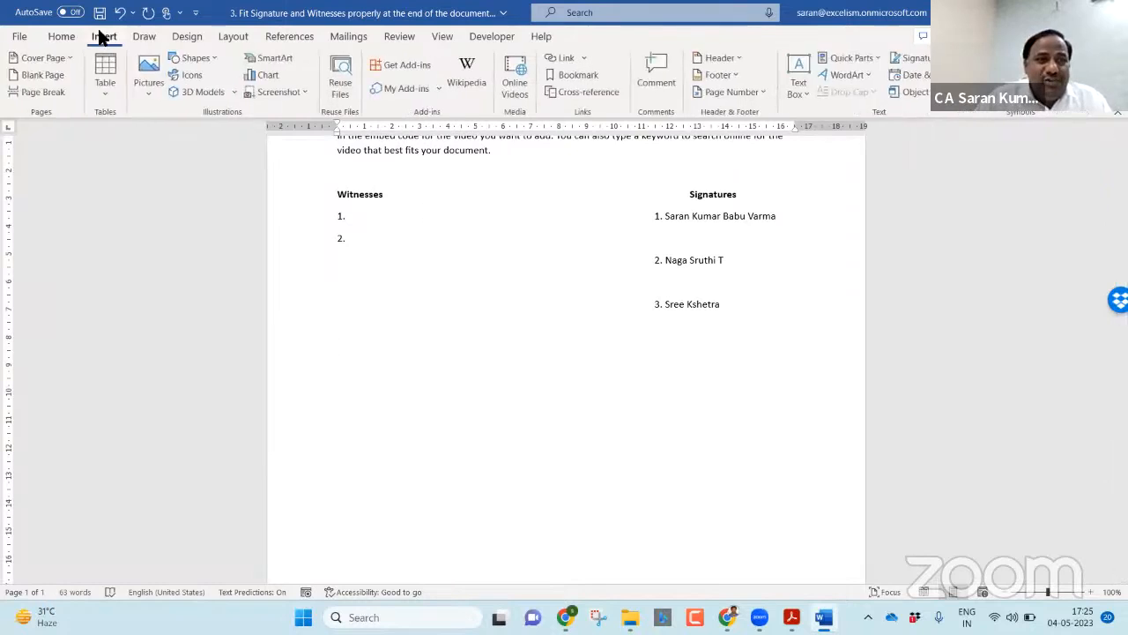
left_click(103, 90)
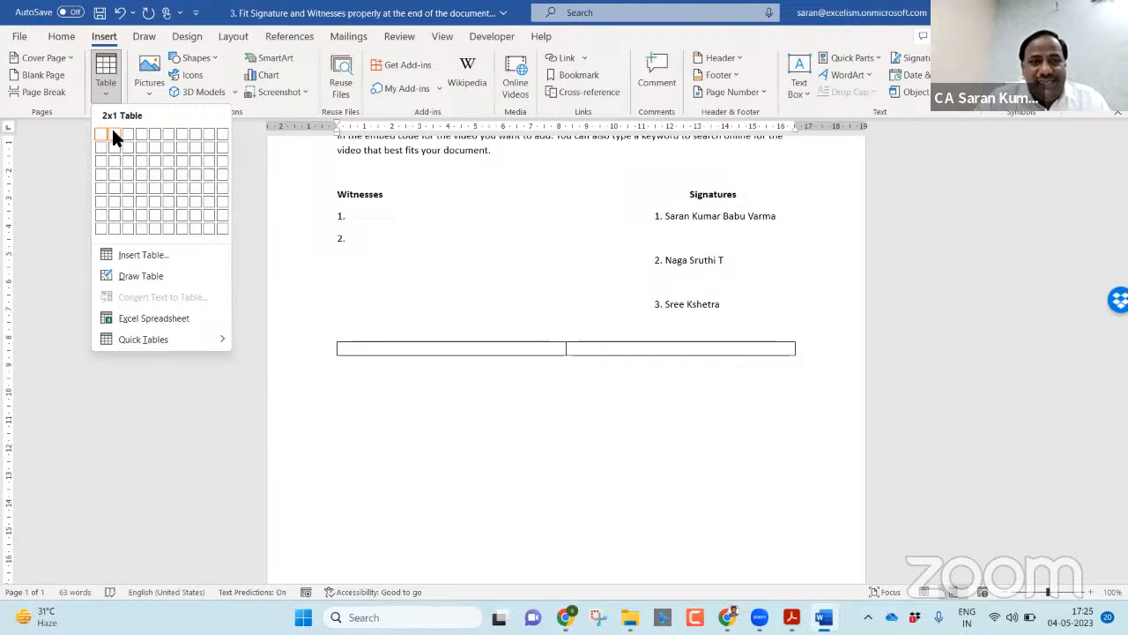
left_click(113, 132)
left_click_drag(530, 355, 526, 413)
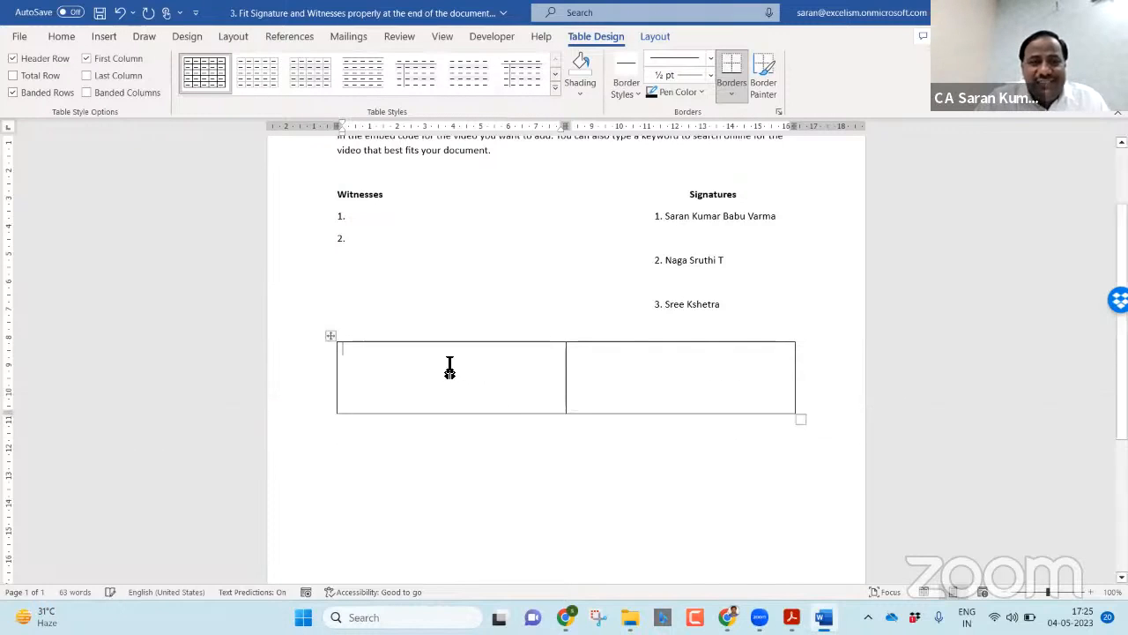
Step: Type a bold, spell-corrected 'Witnesses' heading in the table's left cell
type("Witnessess")
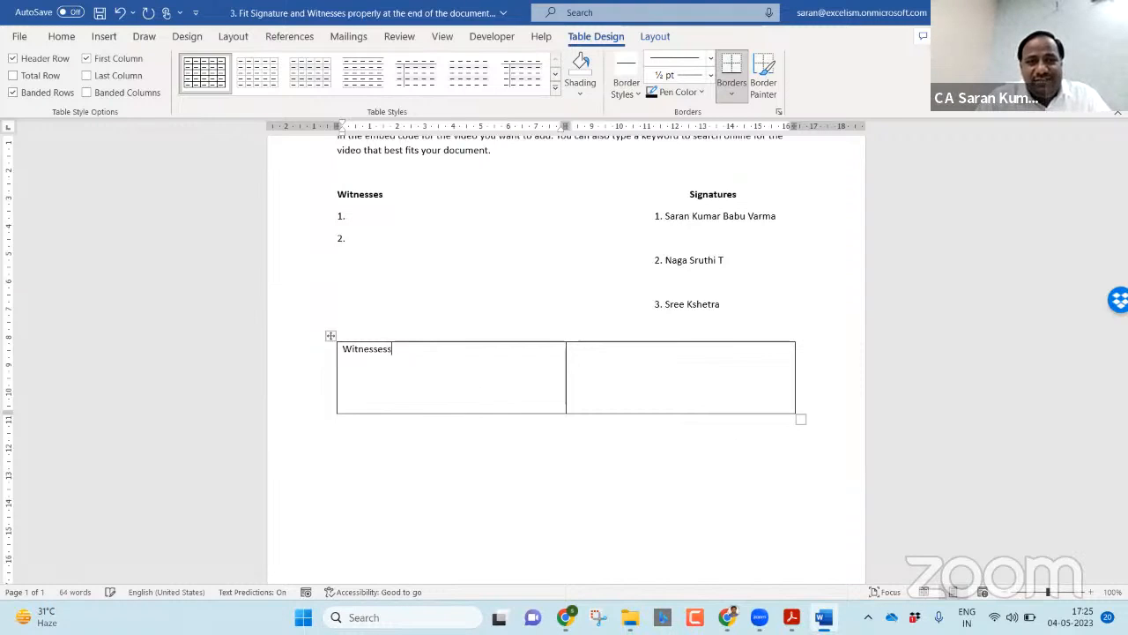
double_click(450, 369)
key("ctrl+b")
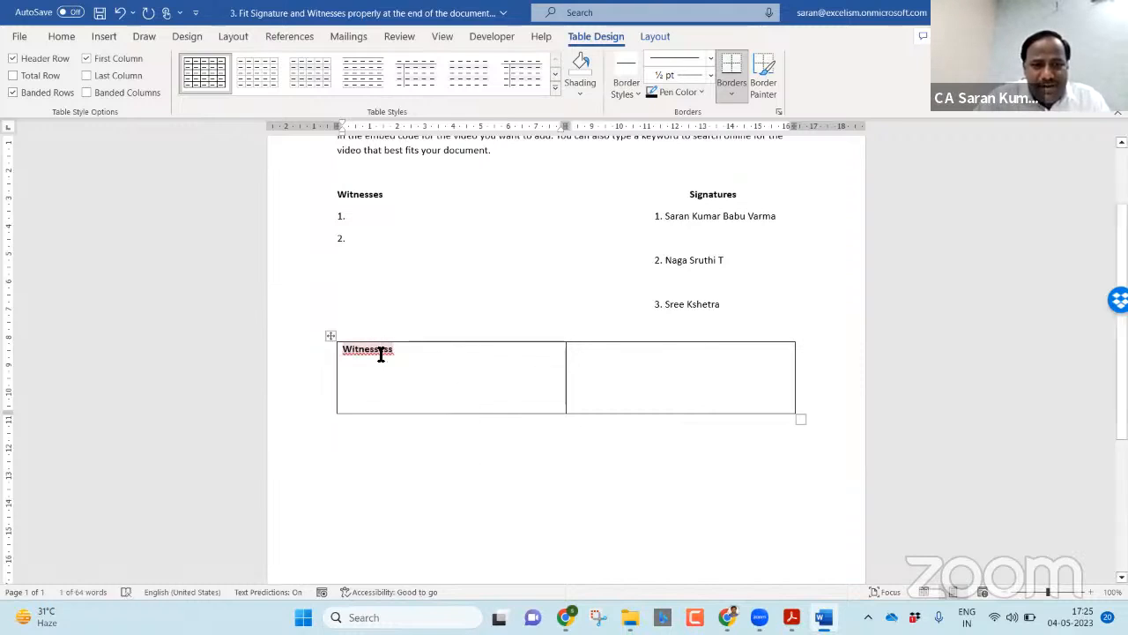
right_click(381, 352)
left_click(395, 393)
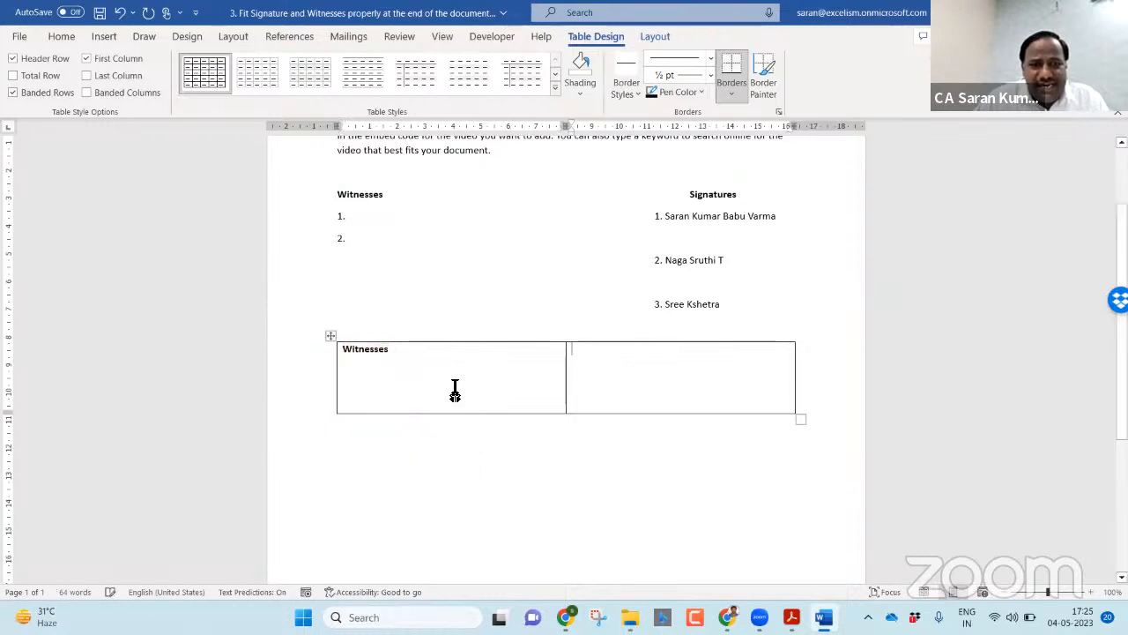
Step: Add witness lines '1.' and '2.' below it and type 'Signatures' in the right cell
key("Down")
type("1.")
key("Return")
type("2.")
key("Return")
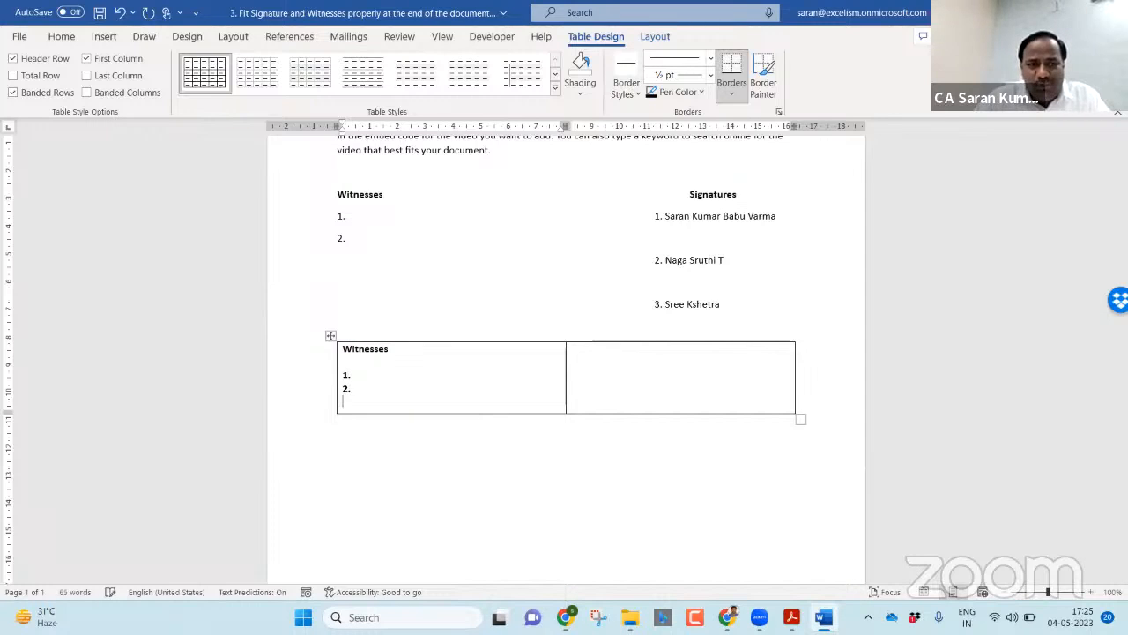
key("Return")
key("Return")
key("Return")
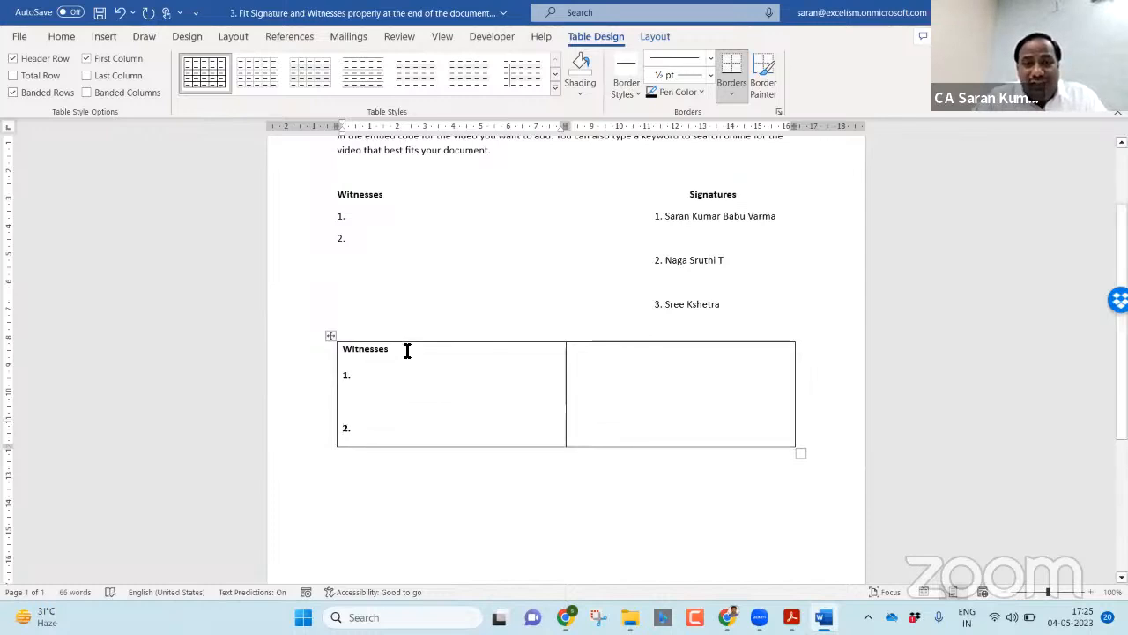
left_click(646, 360)
type("Signatures")
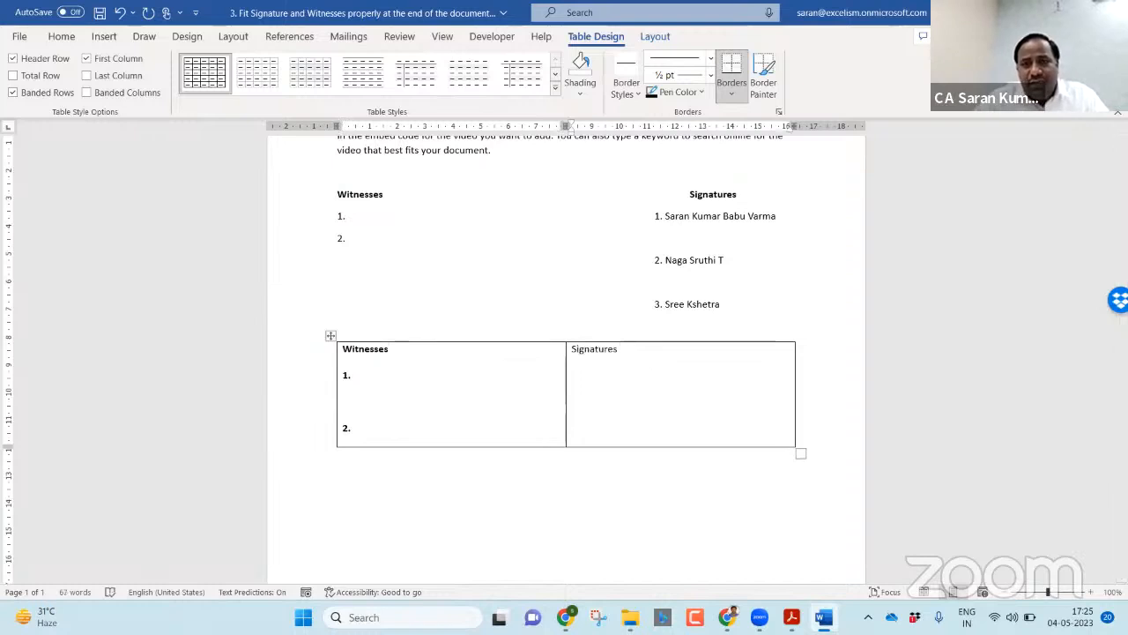
Step: Change the right cell's heading to a bold 'Signature'
double_click(643, 360)
key("Right")
key("BackSpace")
double_click(643, 360)
key("ctrl+b")
key("Right")
key("Return")
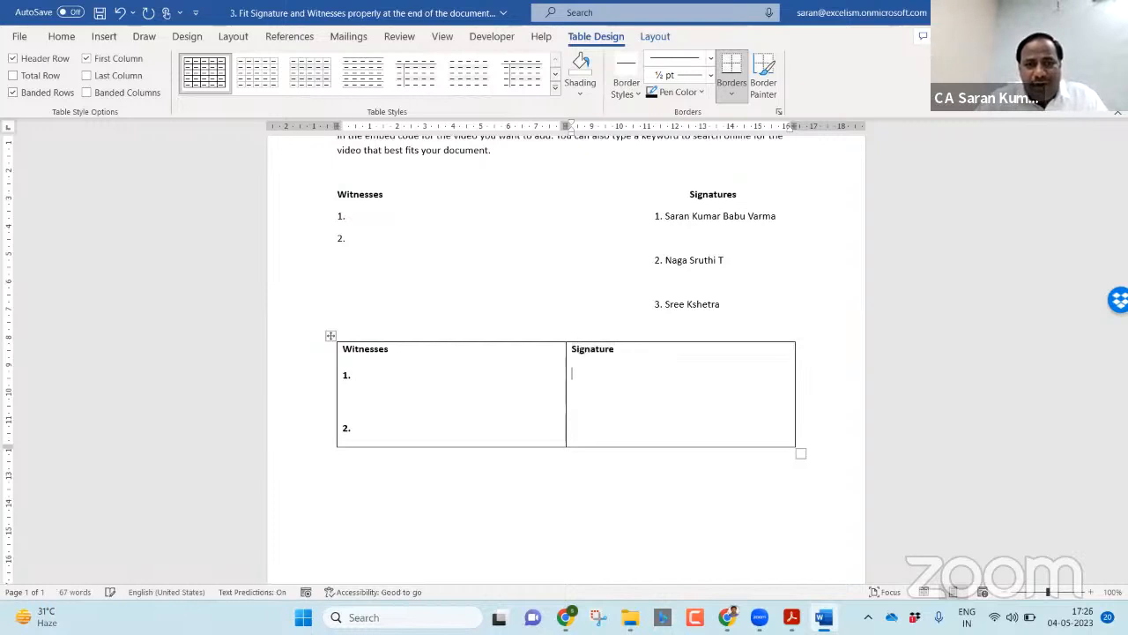
Step: List three numbered 'CA'-prefixed signatory names beneath the heading, separated by blank lines
type("1.")
key("BackSpace")
key("BackSpace")
type("1. CA ")
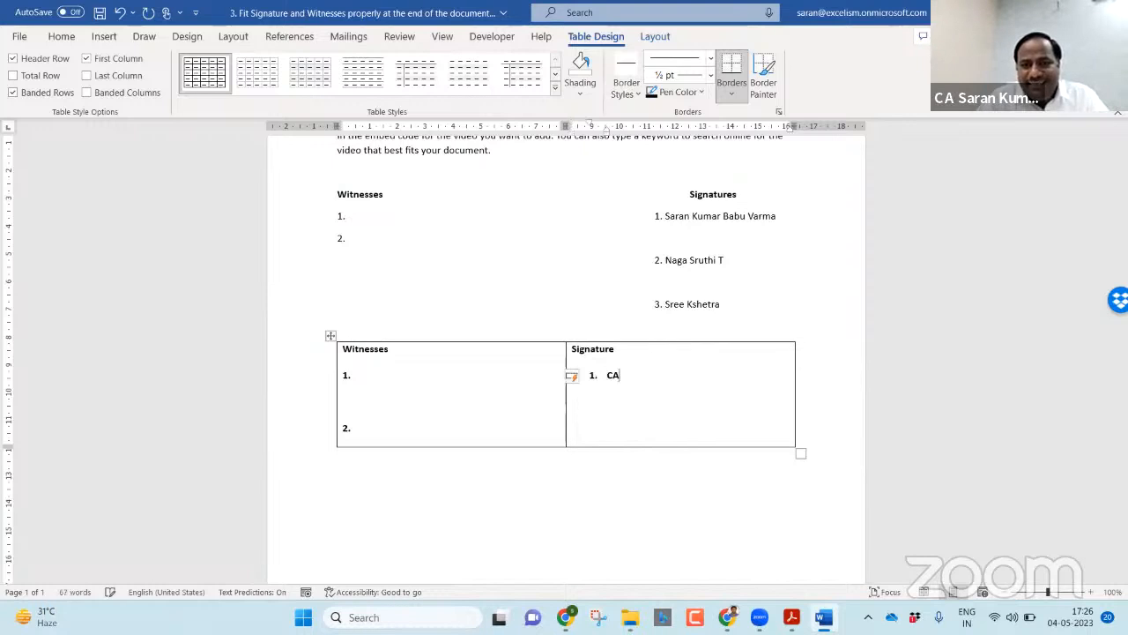
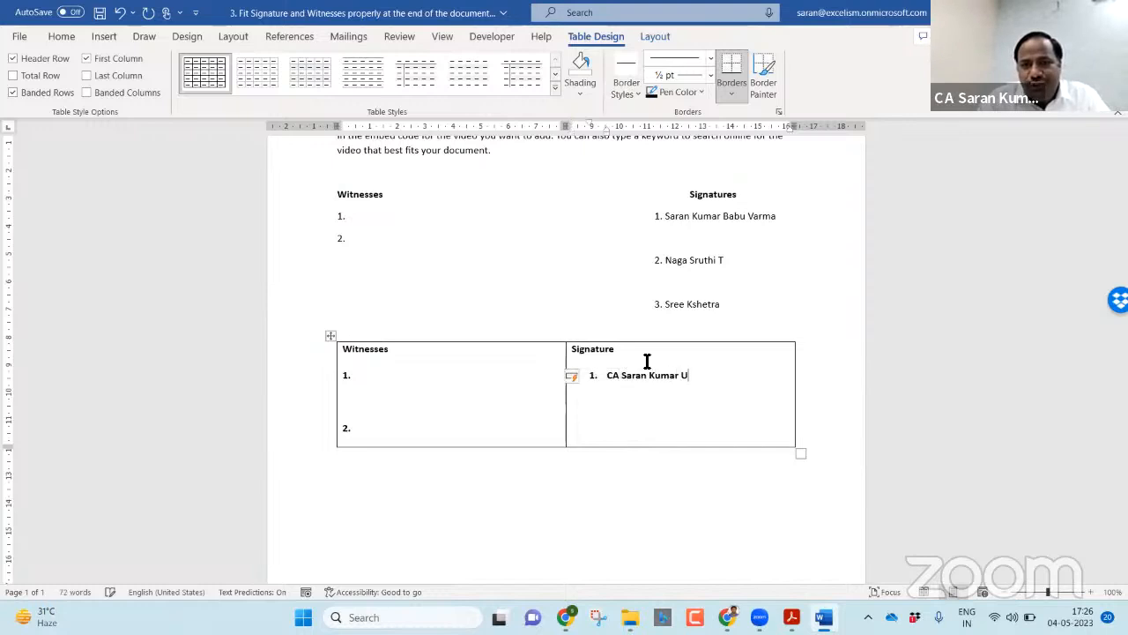
key("Return")
key("Return")
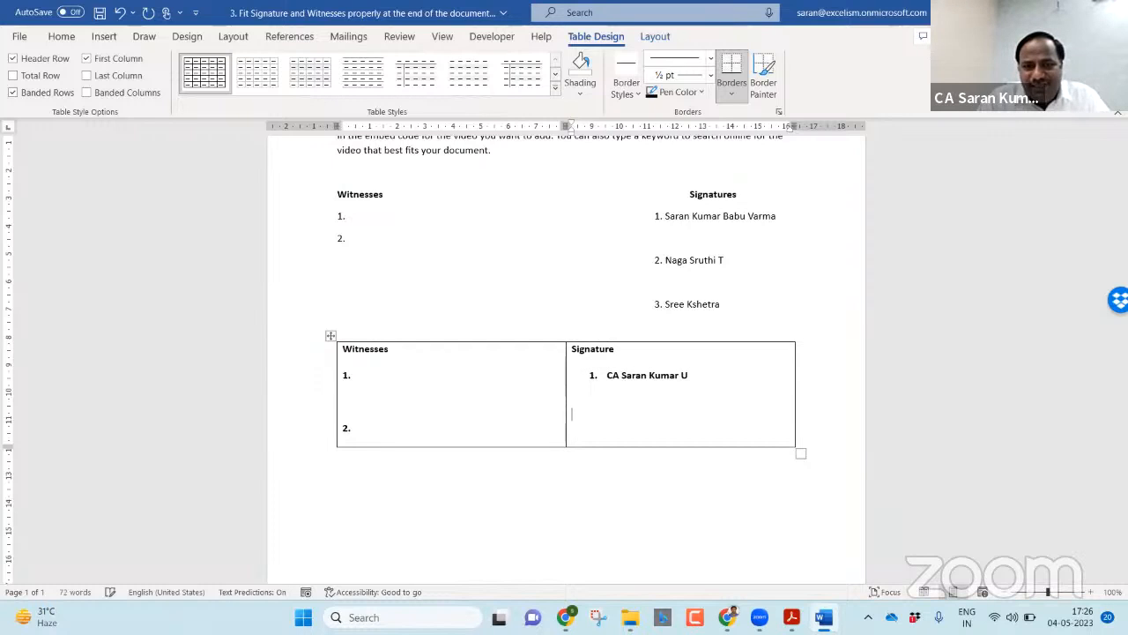
key("Return")
key("Return")
key("Return")
type("3. ")
type("Sre")
key("BackSpace")
key("BackSpace")
key("BackSpace")
type("C")
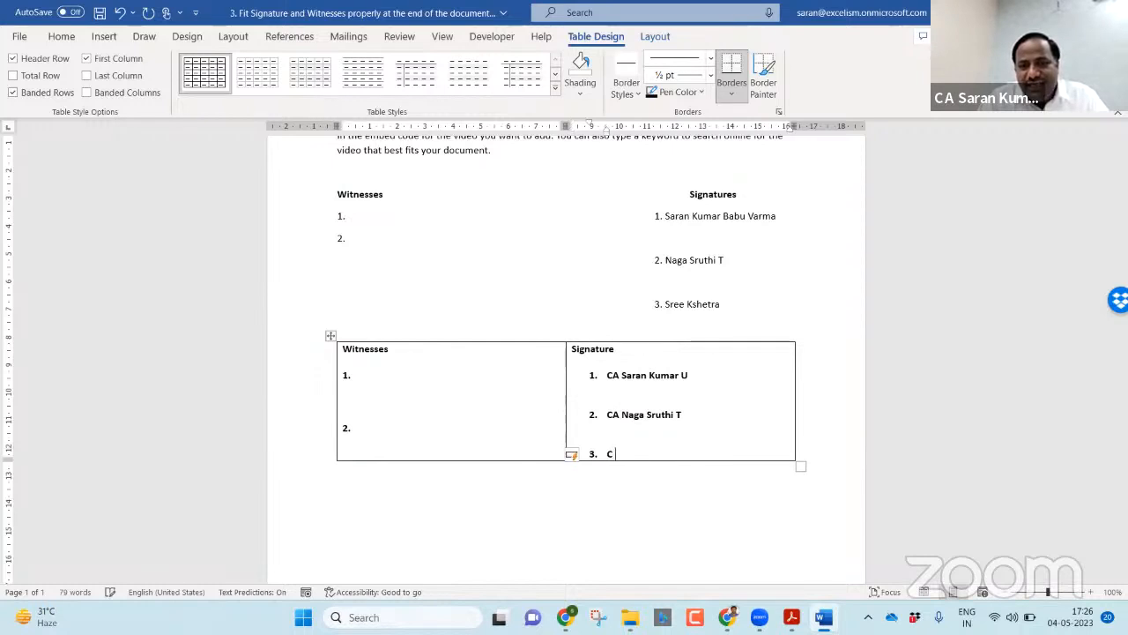
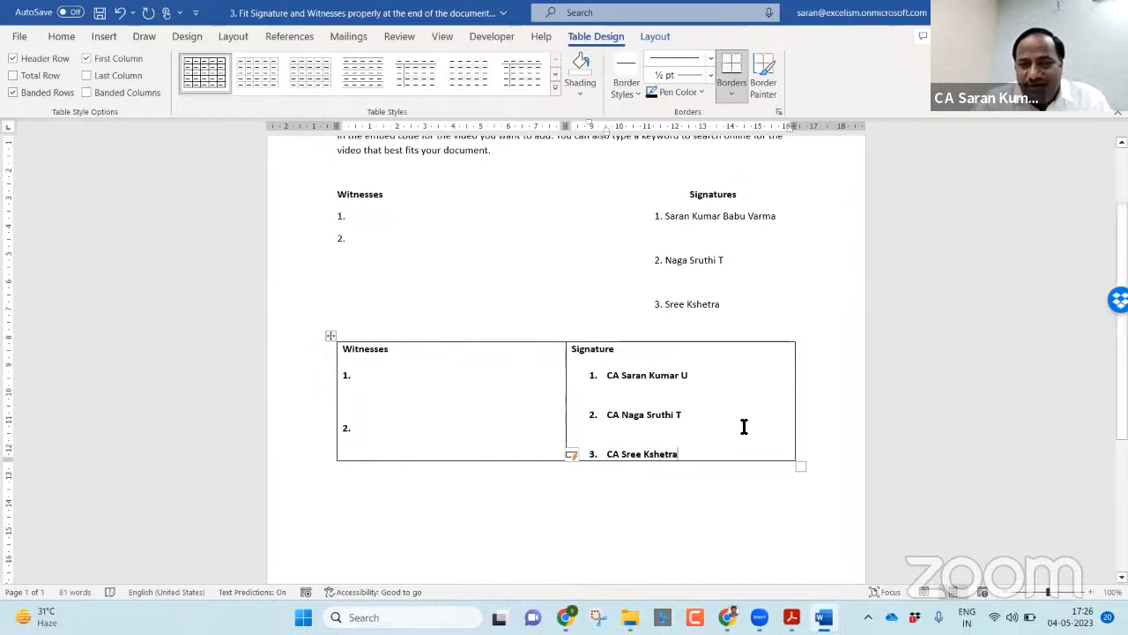
key("Return")
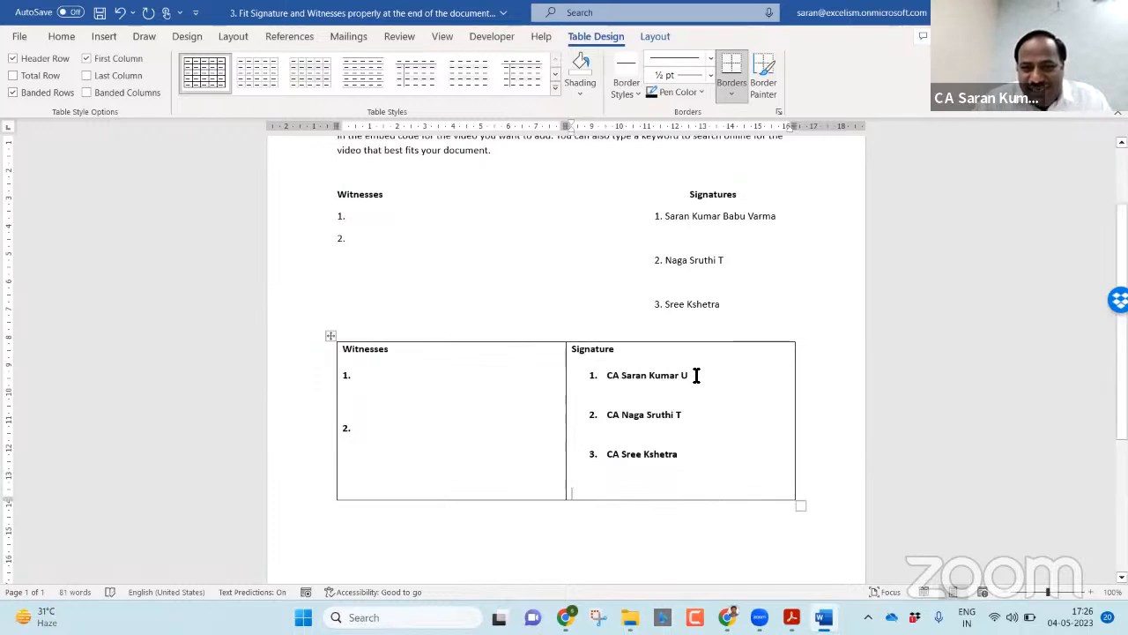
Step: Extend the first signatory's name with extra words, then trim the last one
key("BackSpace")
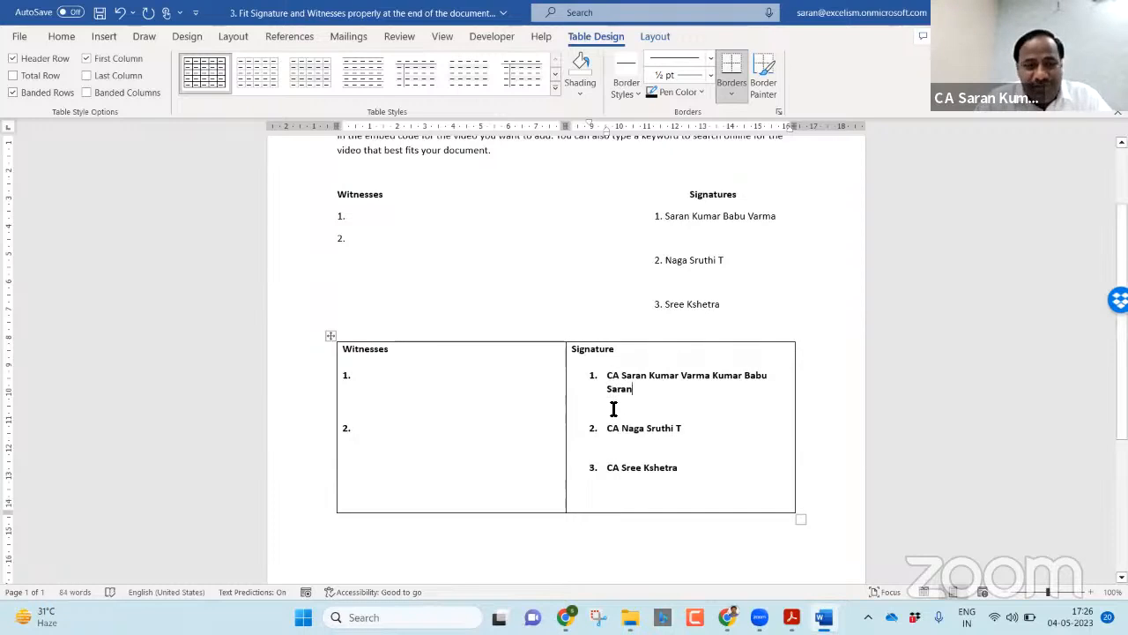
key("ctrl+BackSpace")
key("ctrl+BackSpace")
key("ctrl+BackSpace")
key("ctrl+BackSpace")
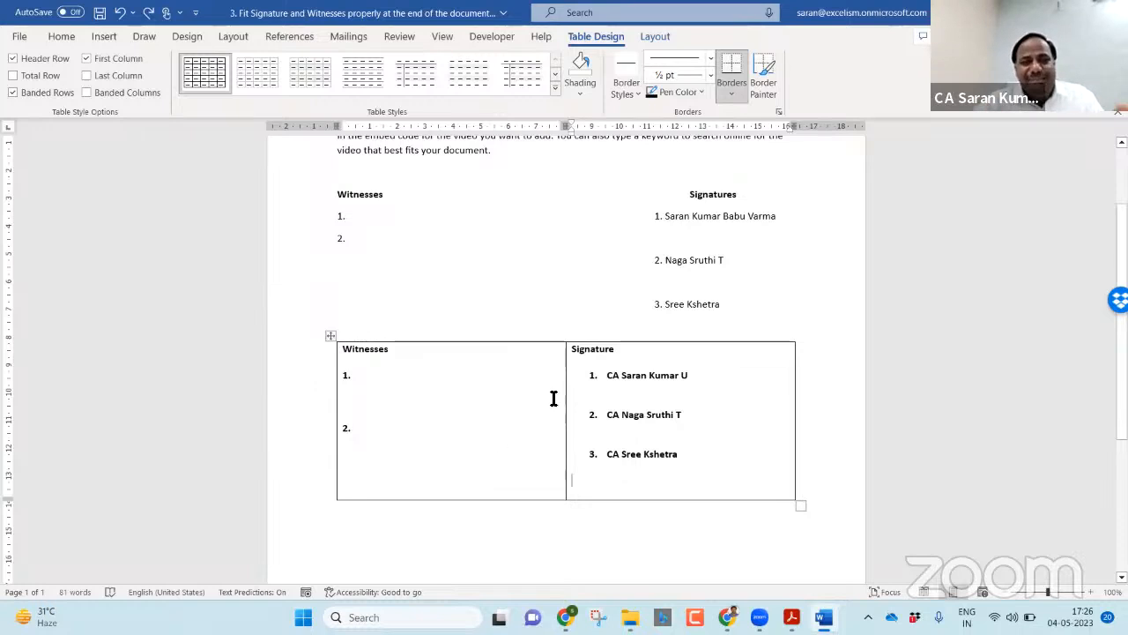
Step: Select the whole Witnesses/Signature table and apply No Border to remove every border
left_click(329, 336)
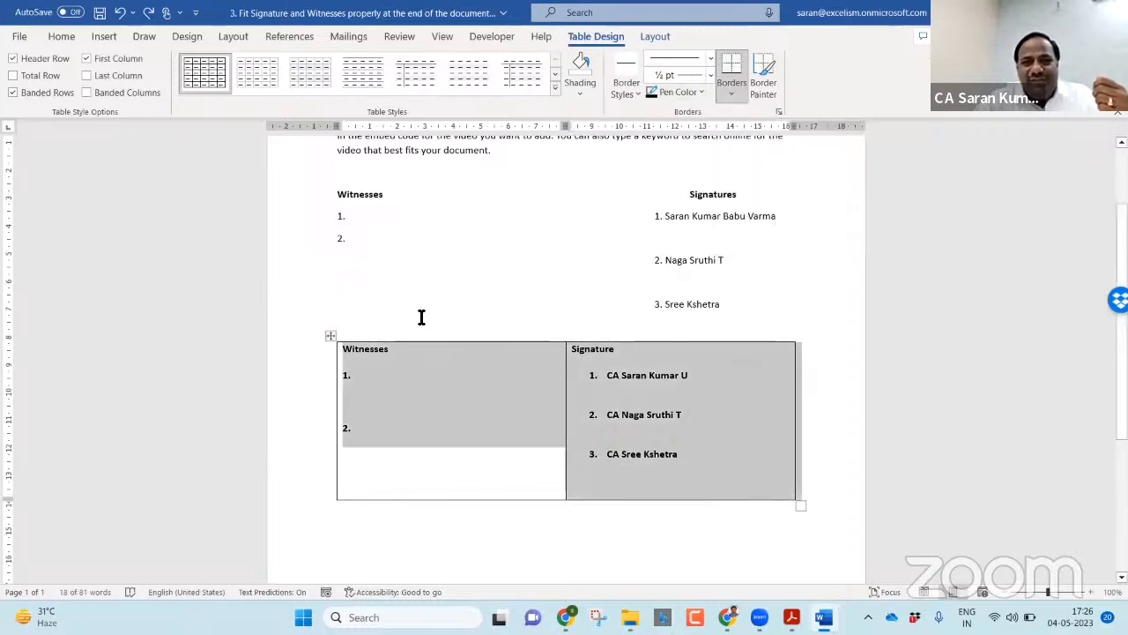
left_click(638, 37)
left_click(606, 33)
left_click(655, 29)
left_click(609, 34)
left_click(645, 37)
left_click(610, 33)
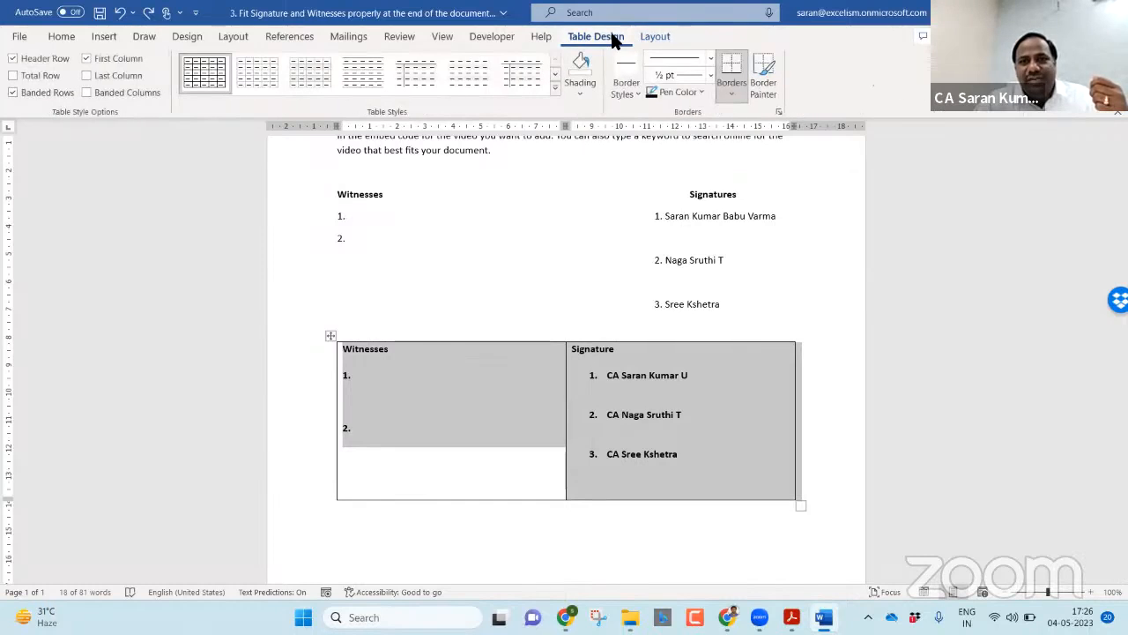
left_click(730, 83)
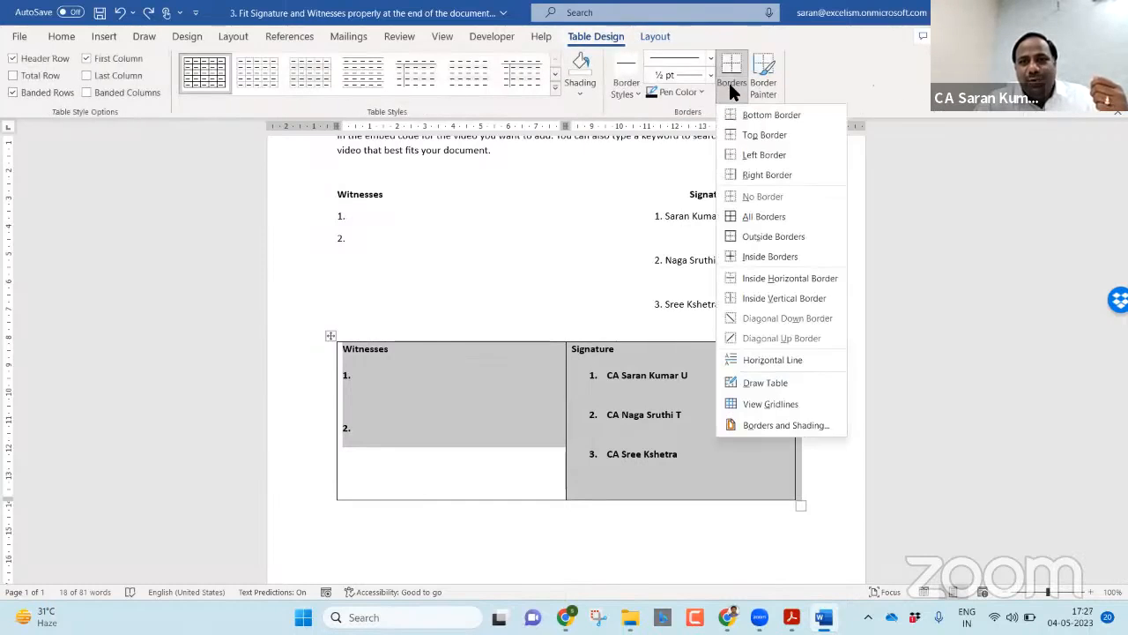
left_click(765, 195)
left_click(567, 280)
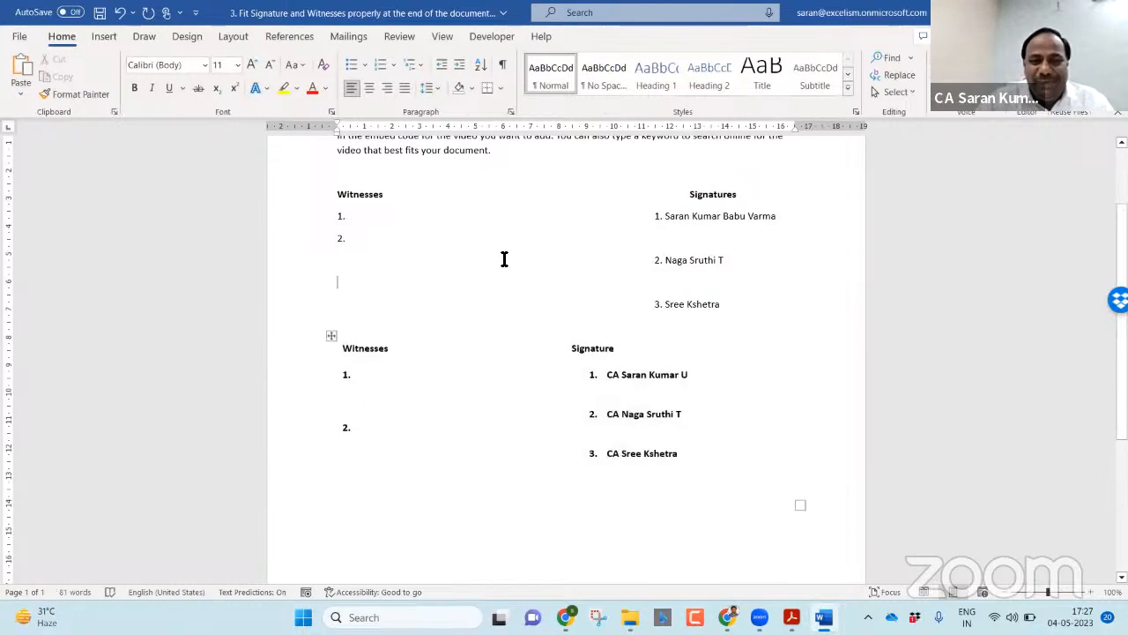
key("ctrl+p")
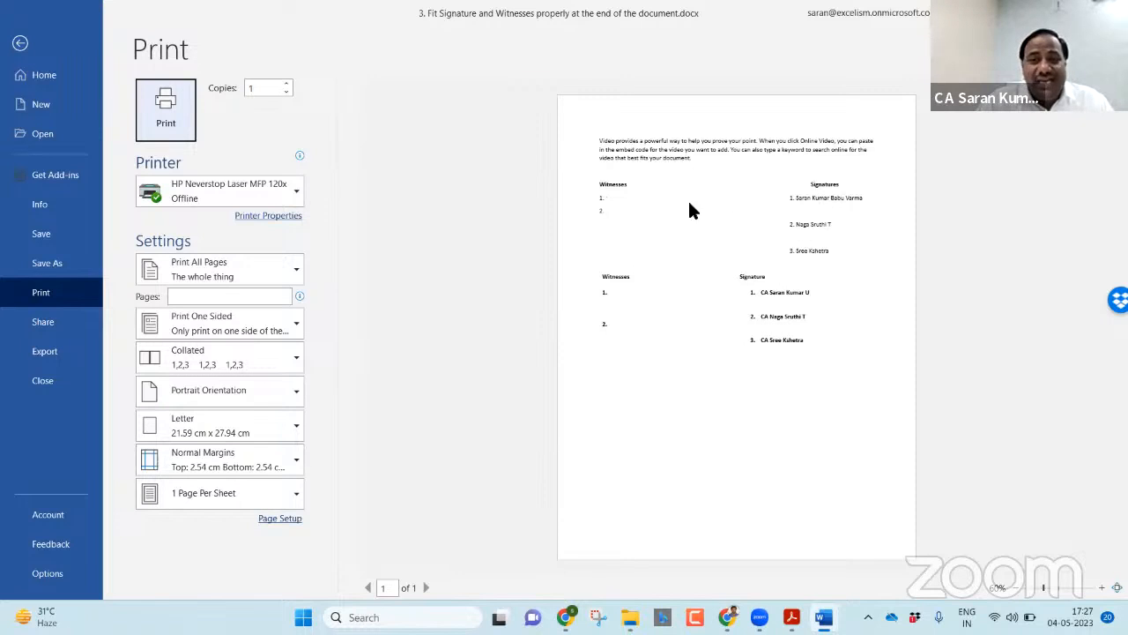
key("Escape")
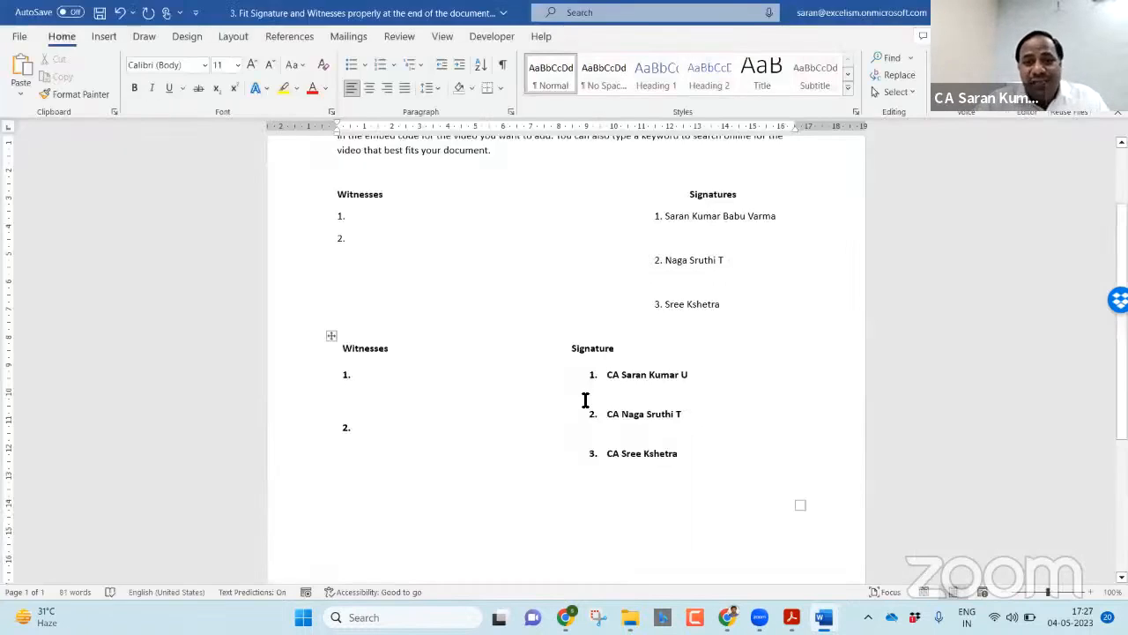
left_click(585, 400)
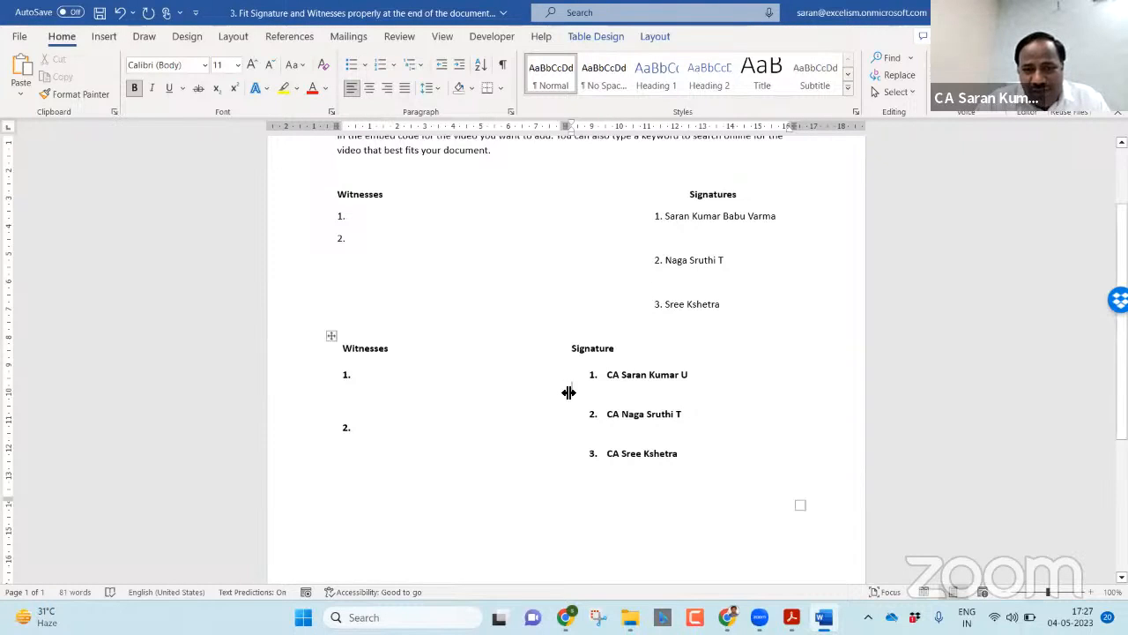
Step: Drag the column divider right to narrow the Signature column, then select the Signature cell
mouse_move(569, 392)
left_mouse_down()
mouse_move(519, 388)
mouse_move(638, 378)
mouse_move(622, 389)
left_mouse_up()
mouse_move(745, 456)
left_mouse_down()
mouse_move(630, 403)
mouse_move(619, 372)
left_mouse_up()
double_click(611, 355)
left_click(622, 350)
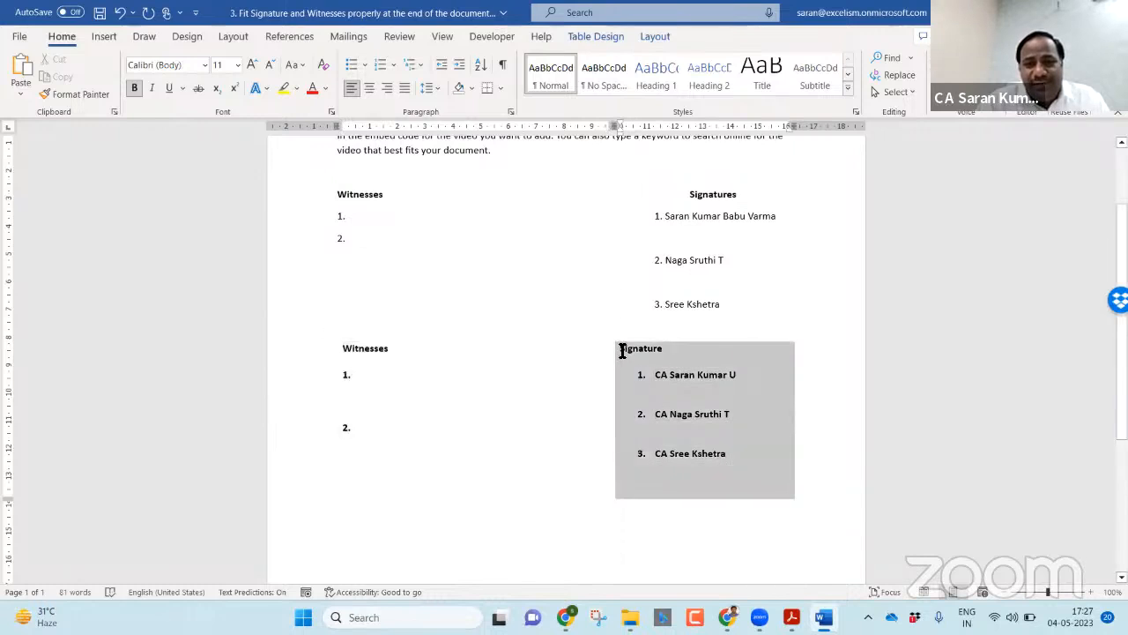
Step: Centre the Signature heading and its three numbered names in the right column
left_click(404, 88)
left_click(386, 87)
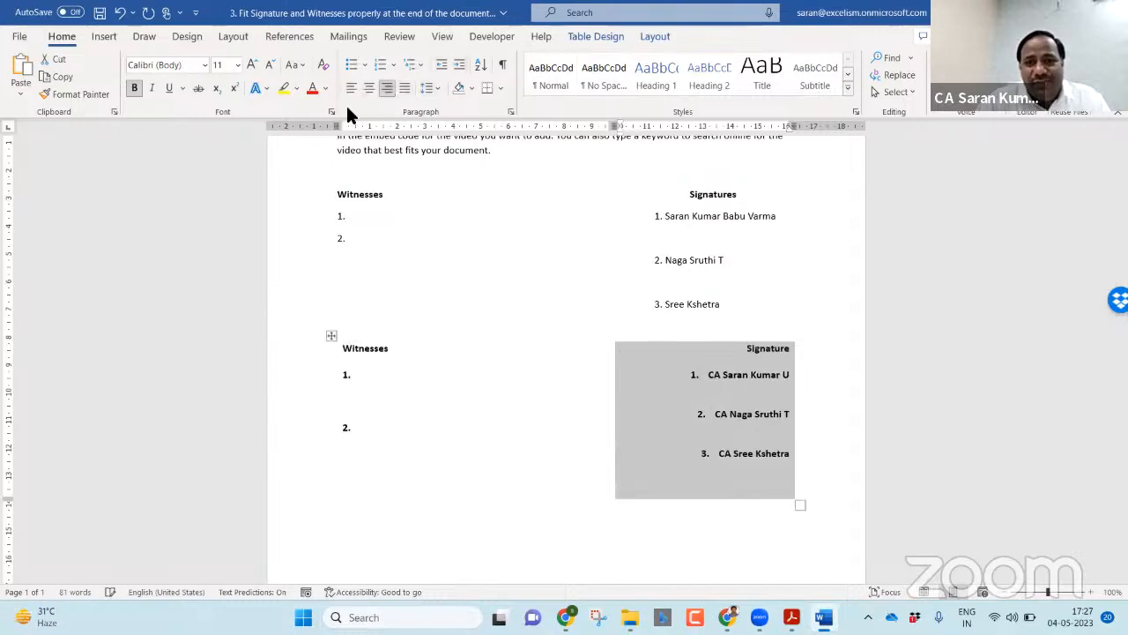
left_click(350, 88)
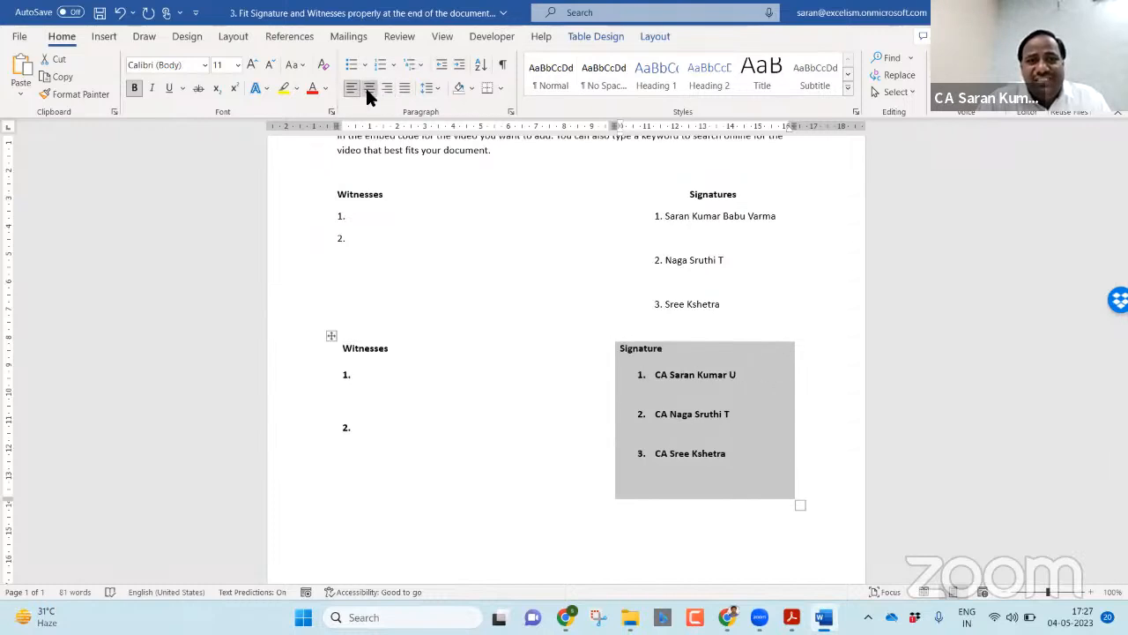
left_click(368, 89)
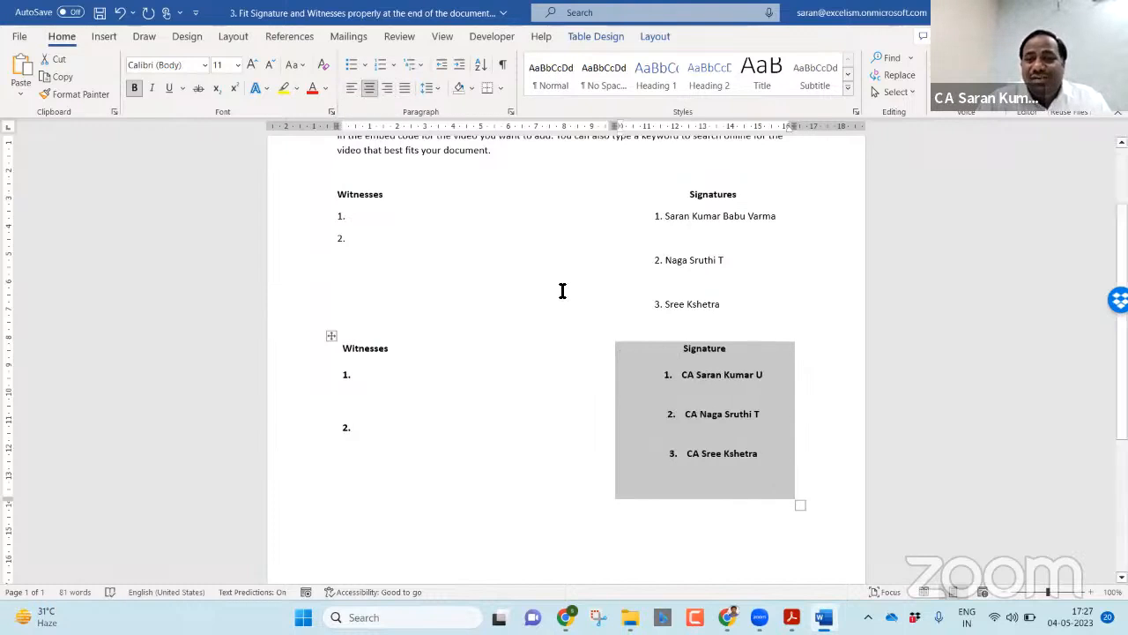
left_click(731, 295)
left_click_drag(738, 305, 644, 221)
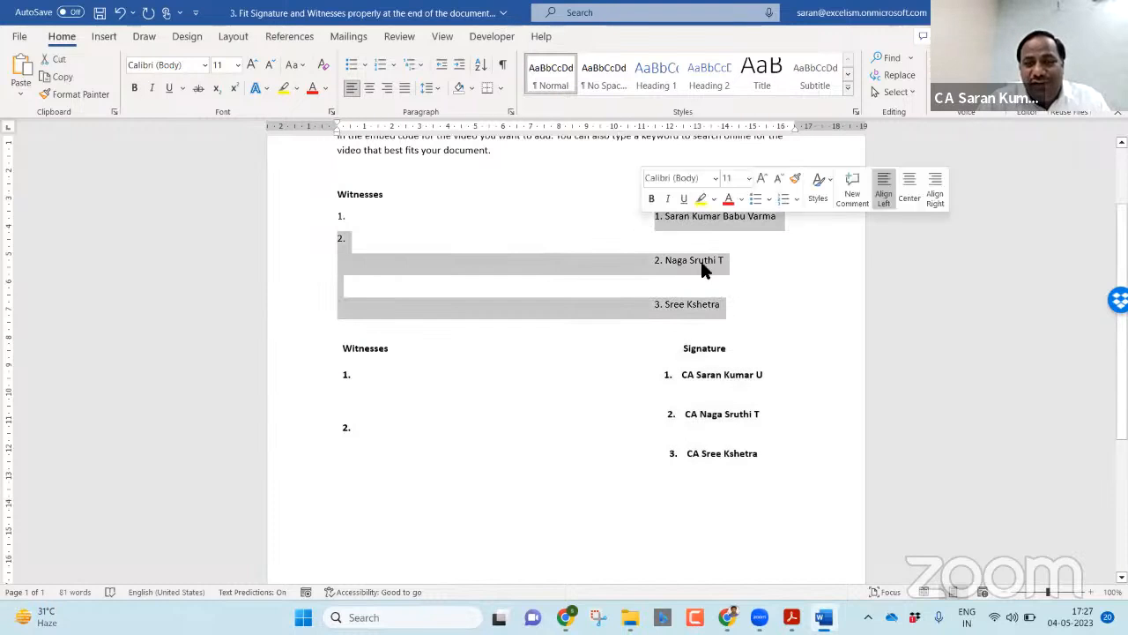